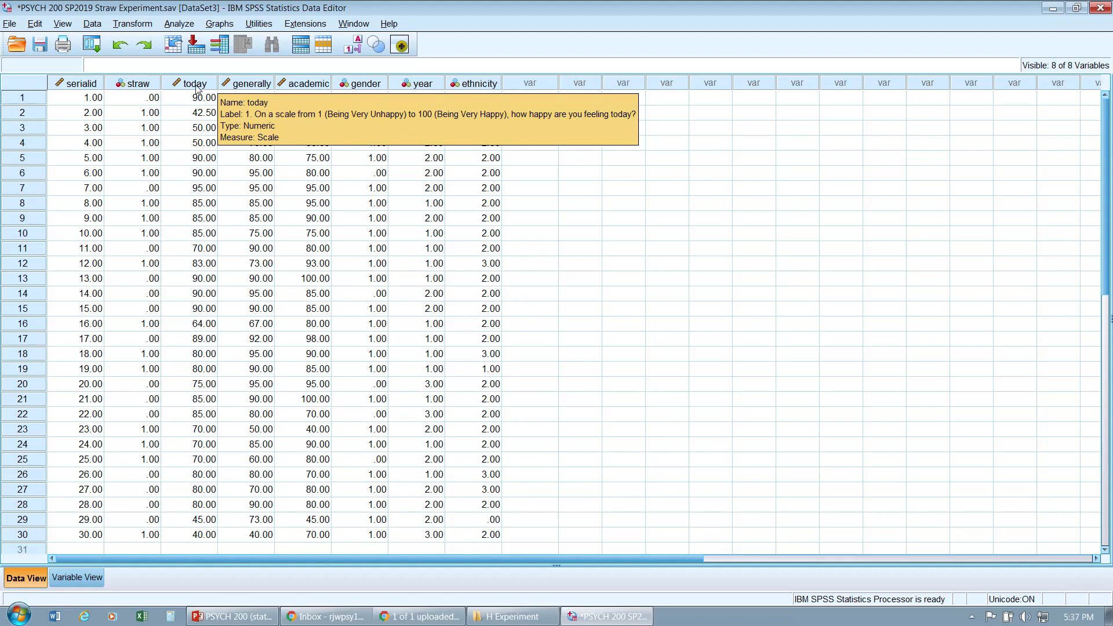
Step: Examine the today, generally and academic columns and their variable labels in the data
left_click_drag(196, 88, 321, 88)
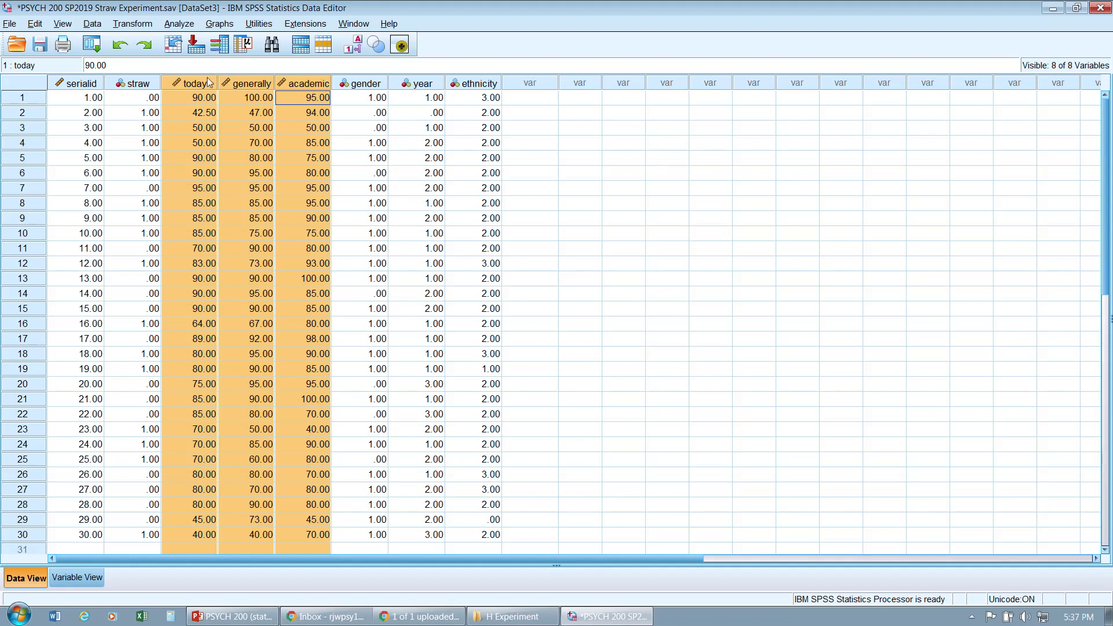
mouse_move(206, 83)
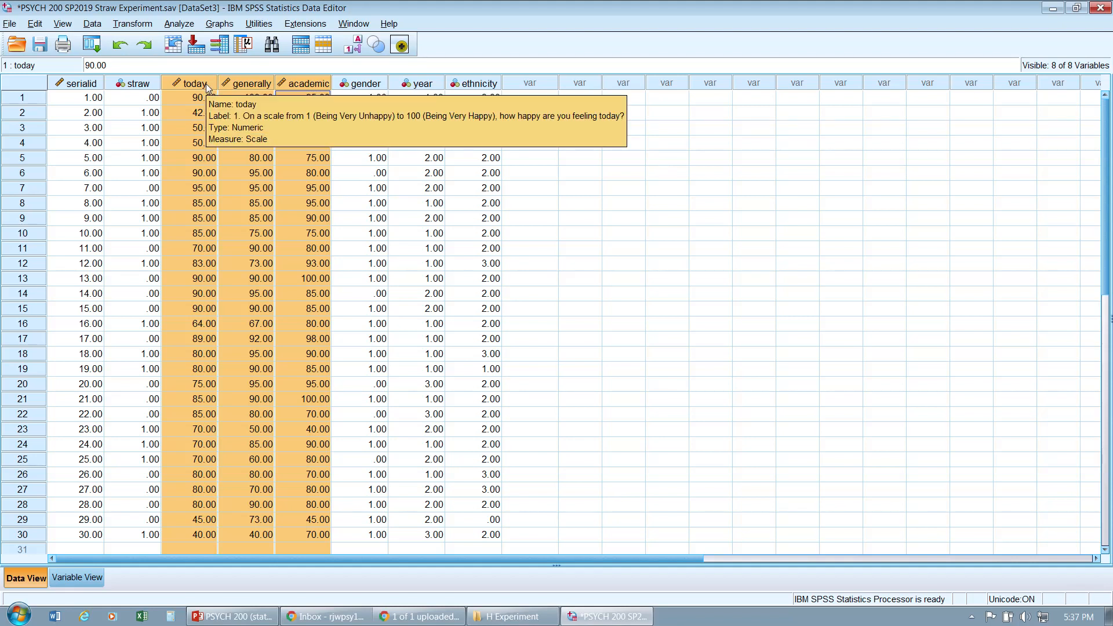
left_click(203, 97)
left_click_drag(197, 85, 287, 87)
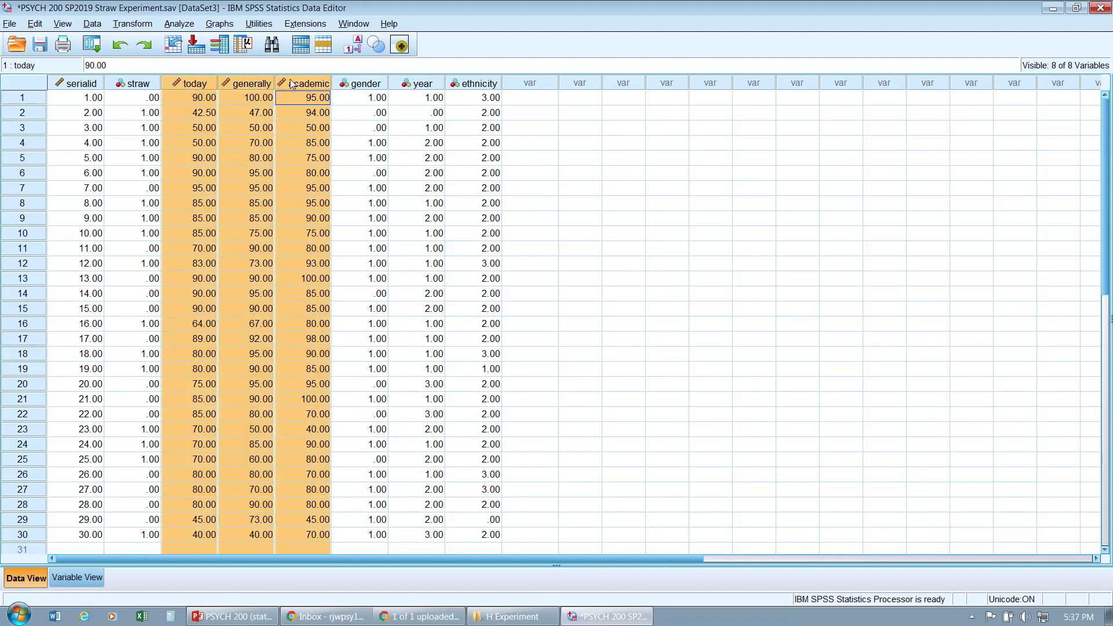
left_click(204, 97)
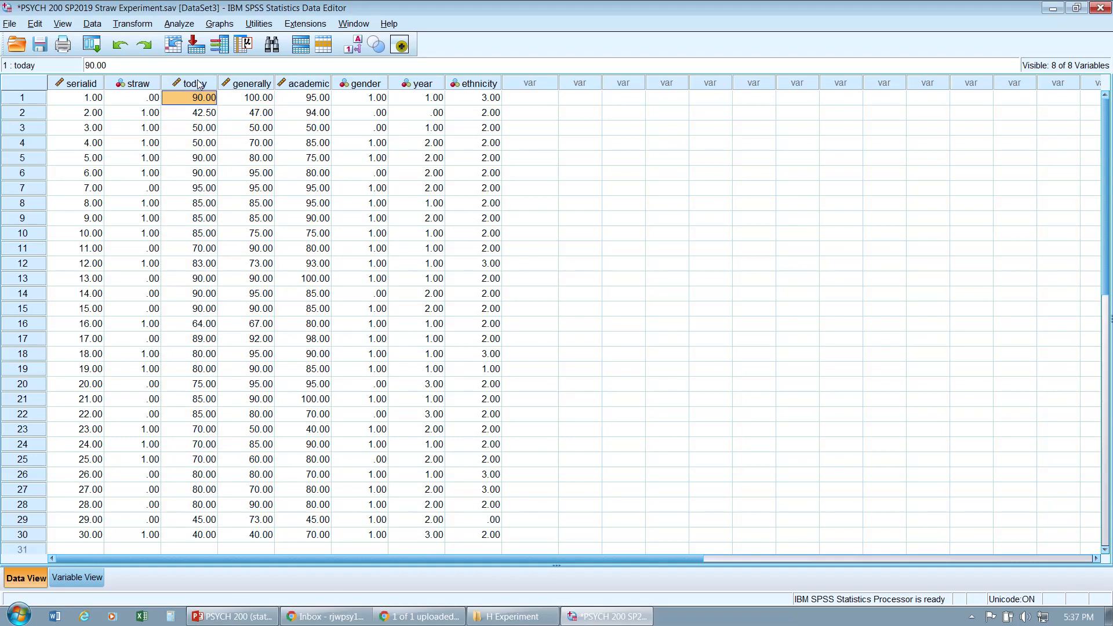
mouse_move(198, 85)
left_click(199, 84)
key("shift+Right")
key("shift+Right")
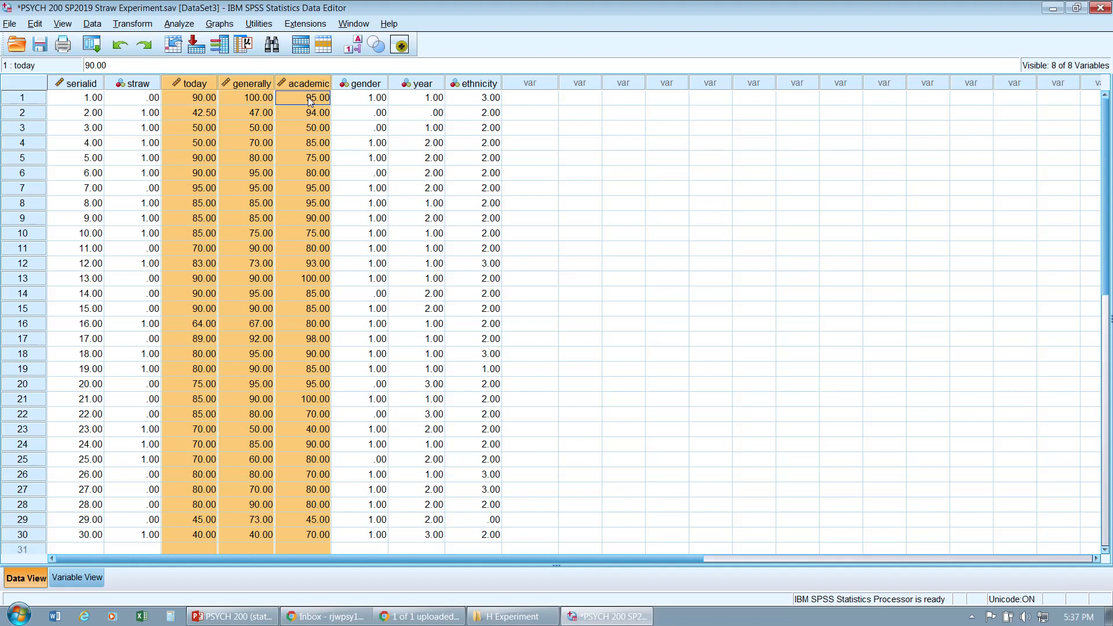
left_click(194, 96)
left_click_drag(194, 86, 301, 91)
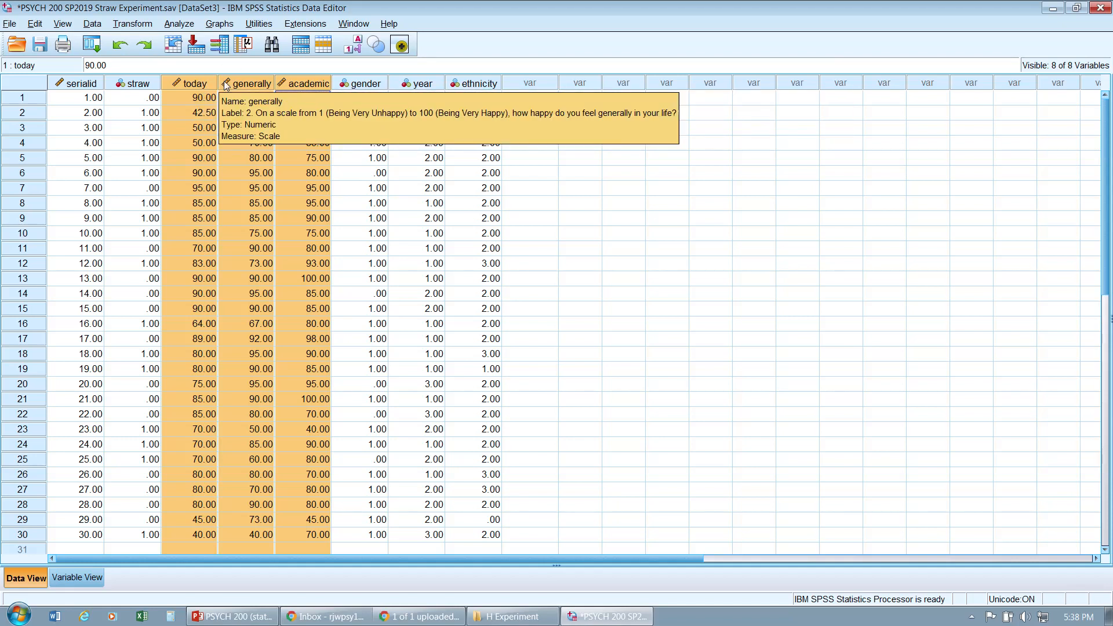
mouse_move(286, 86)
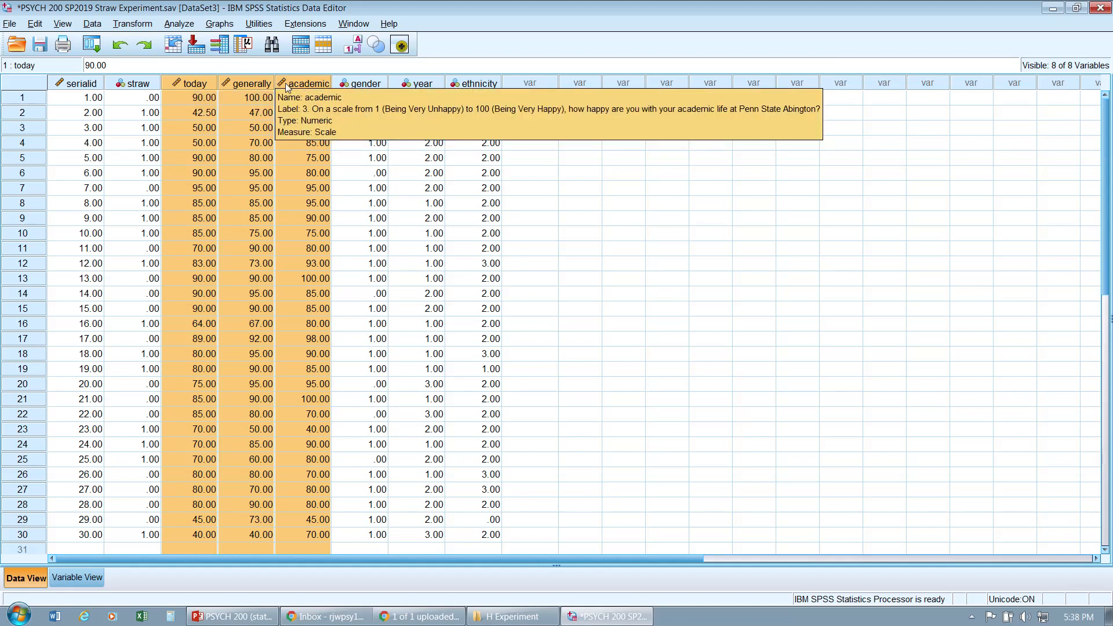
left_click(193, 85)
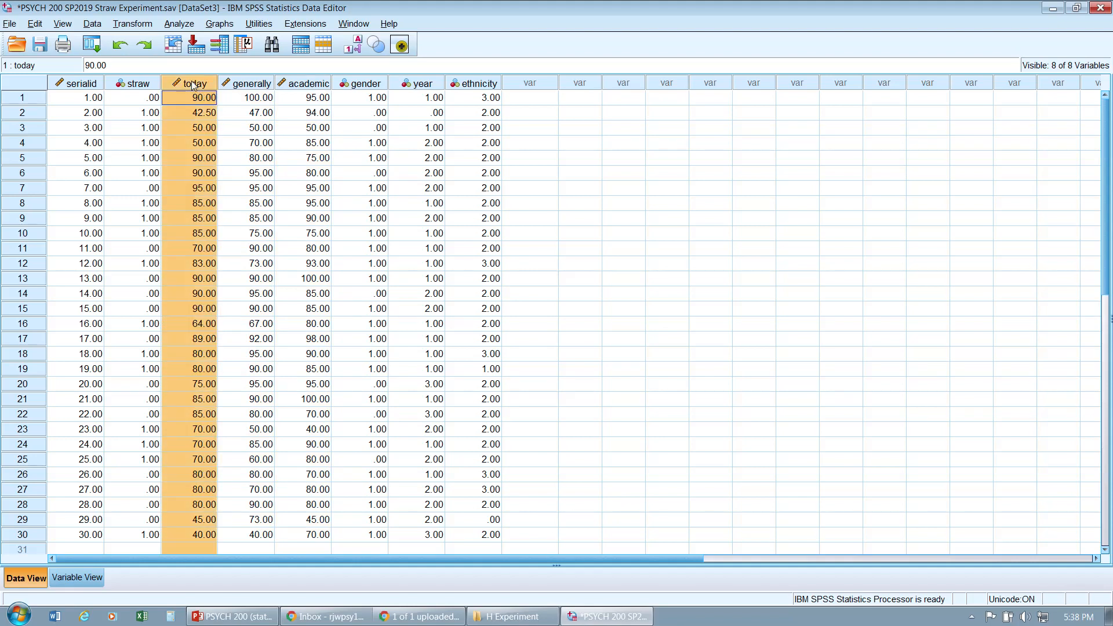
left_click_drag(194, 85, 305, 80)
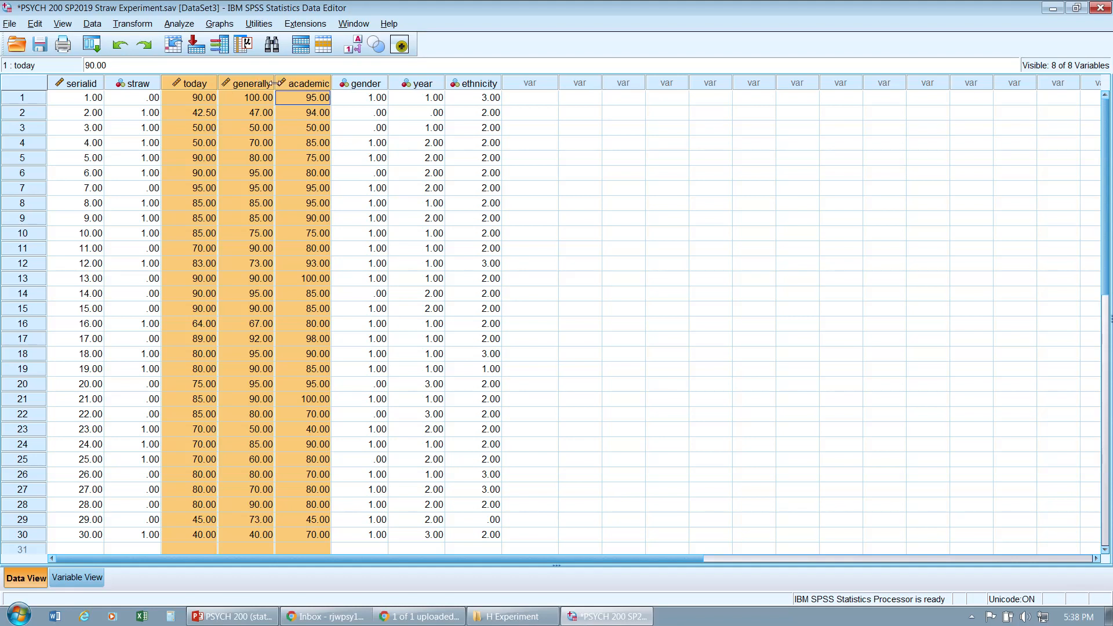
mouse_move(199, 88)
Step: Open Reliability Analysis and move the three happiness items (today, generally, academic) into the Items list
left_click(181, 25)
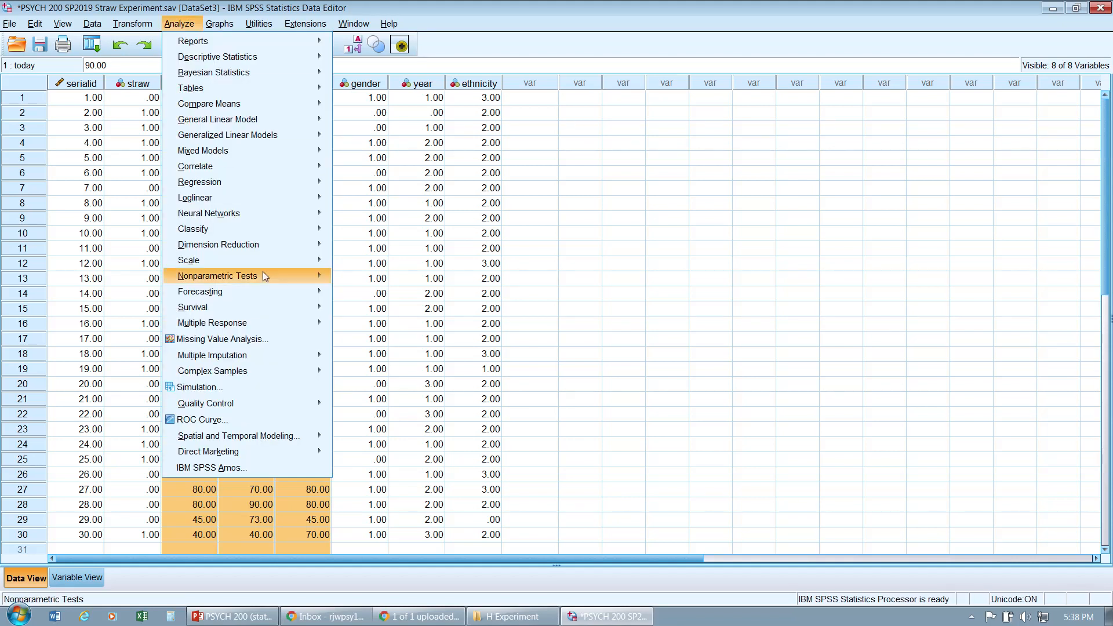
mouse_move(275, 261)
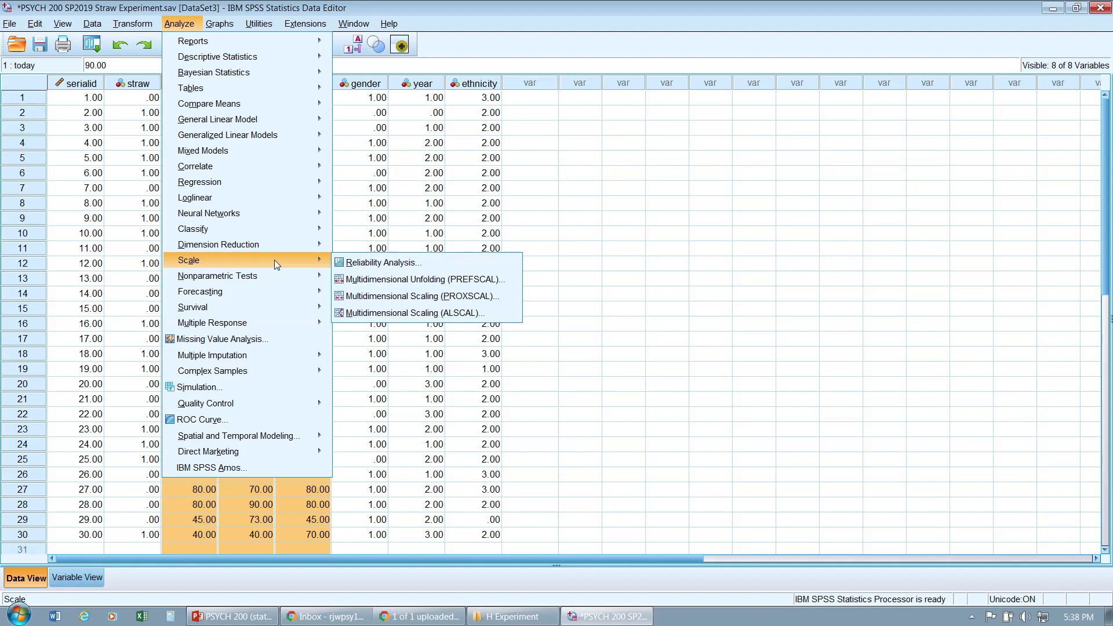
left_click(358, 264)
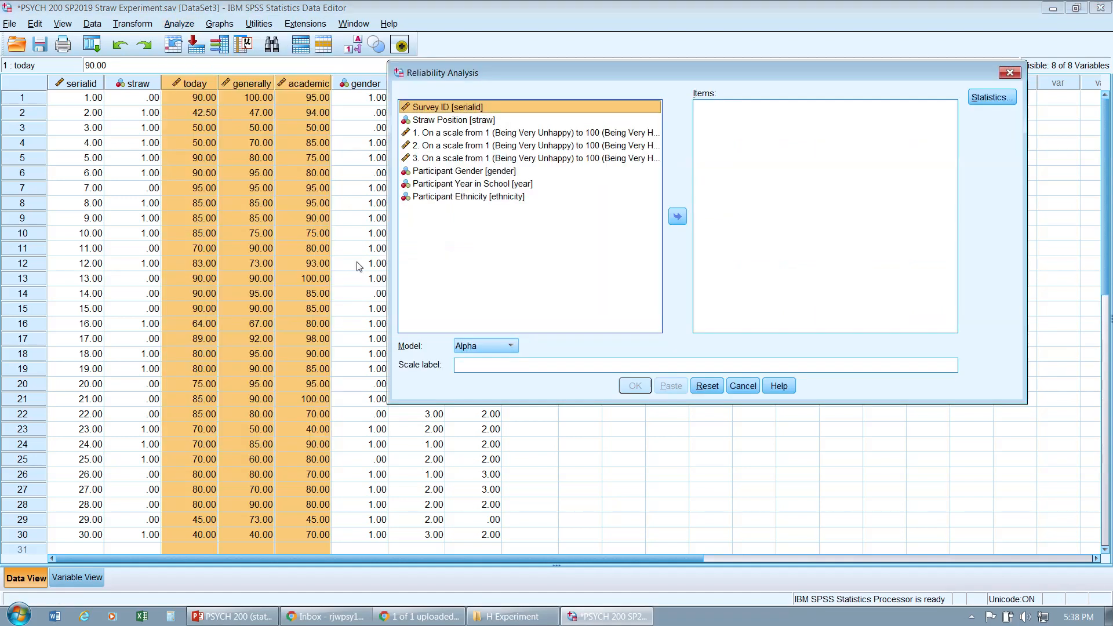
left_click(568, 132)
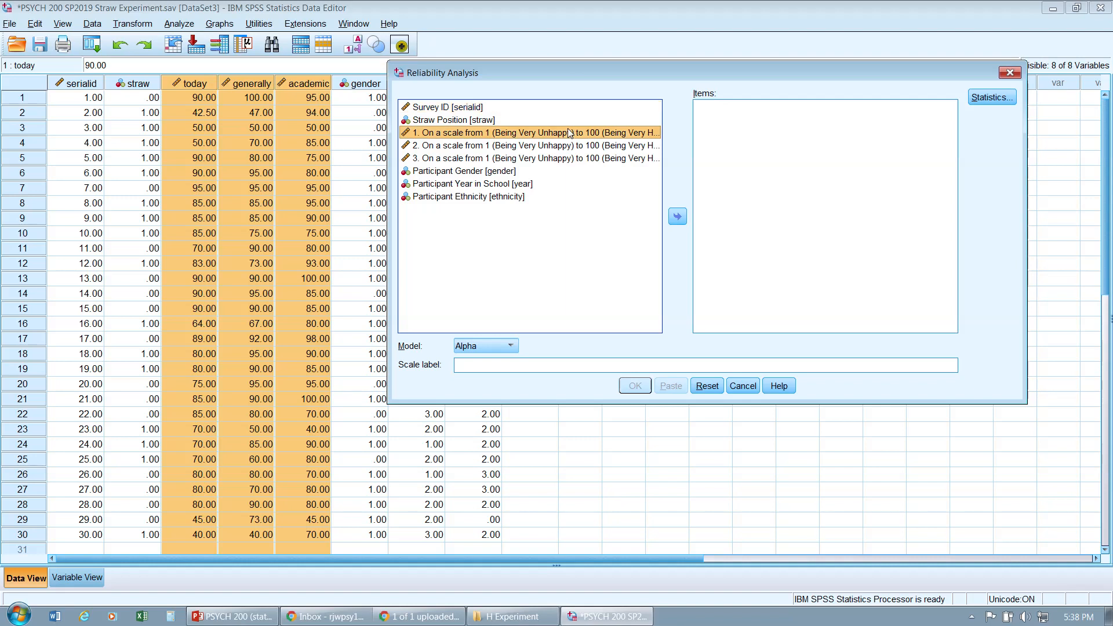
left_click(571, 149, "shift")
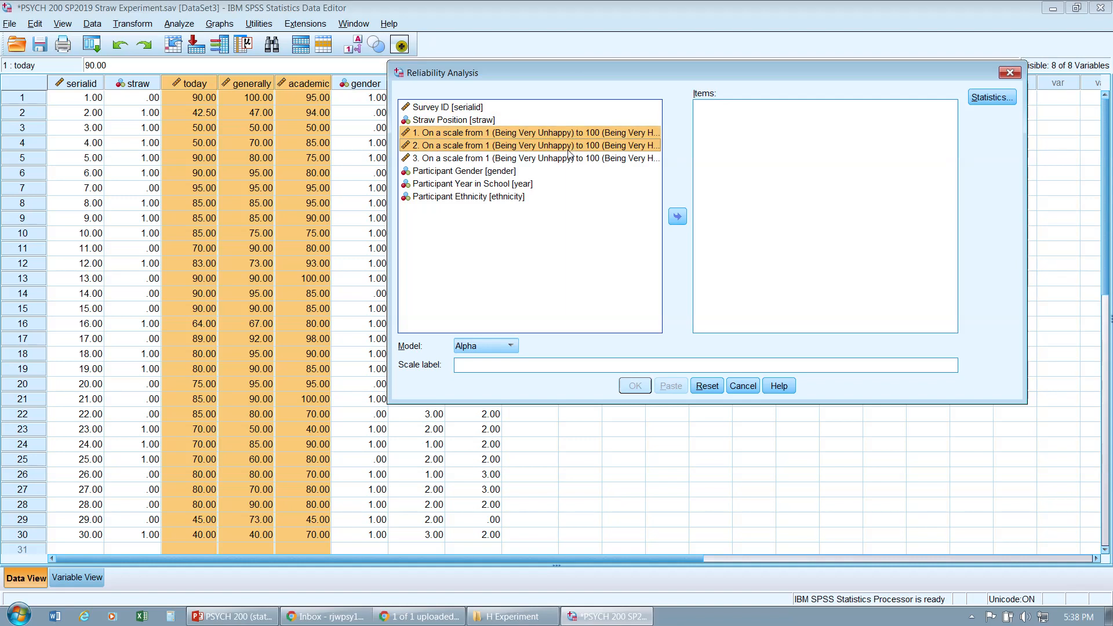
left_click(572, 162, "shift")
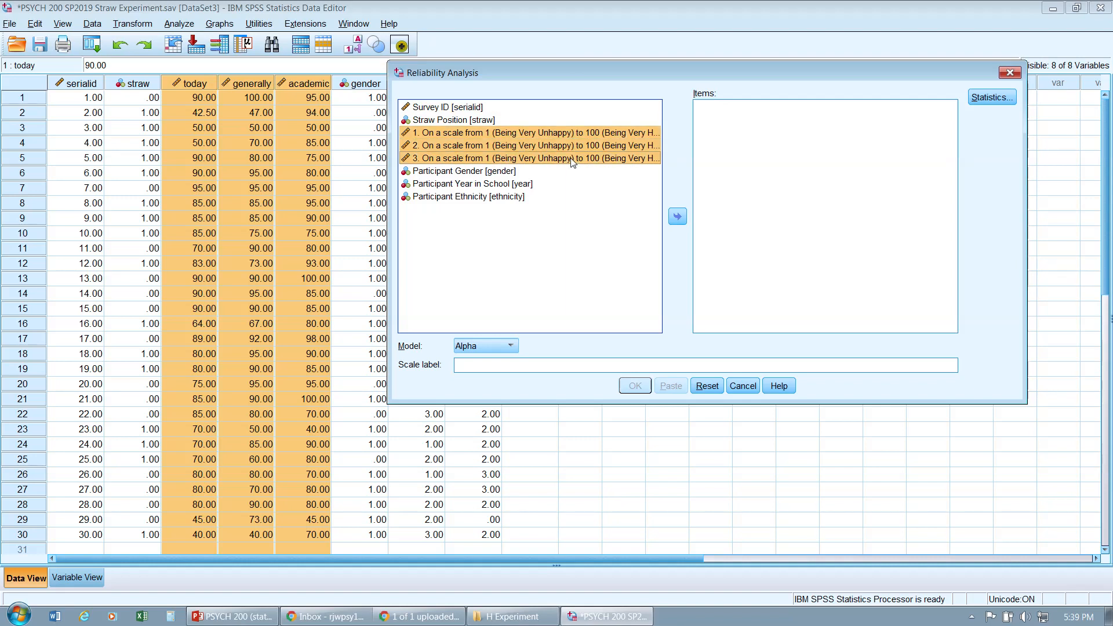
left_click(573, 135)
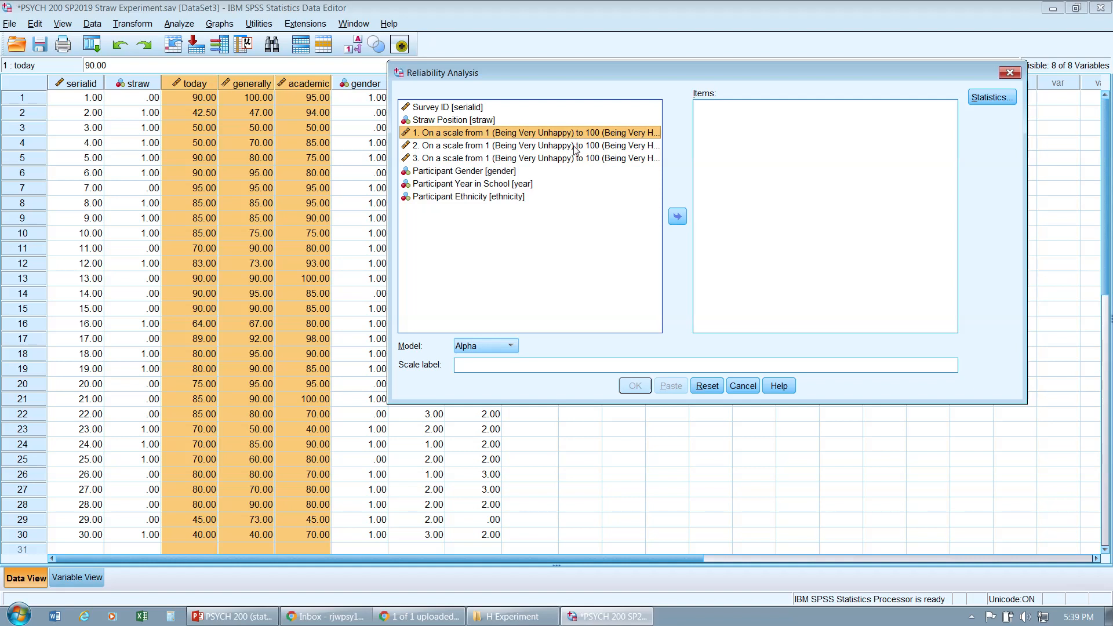
left_click(576, 163, "shift")
left_click(588, 131)
left_click(587, 160, "shift")
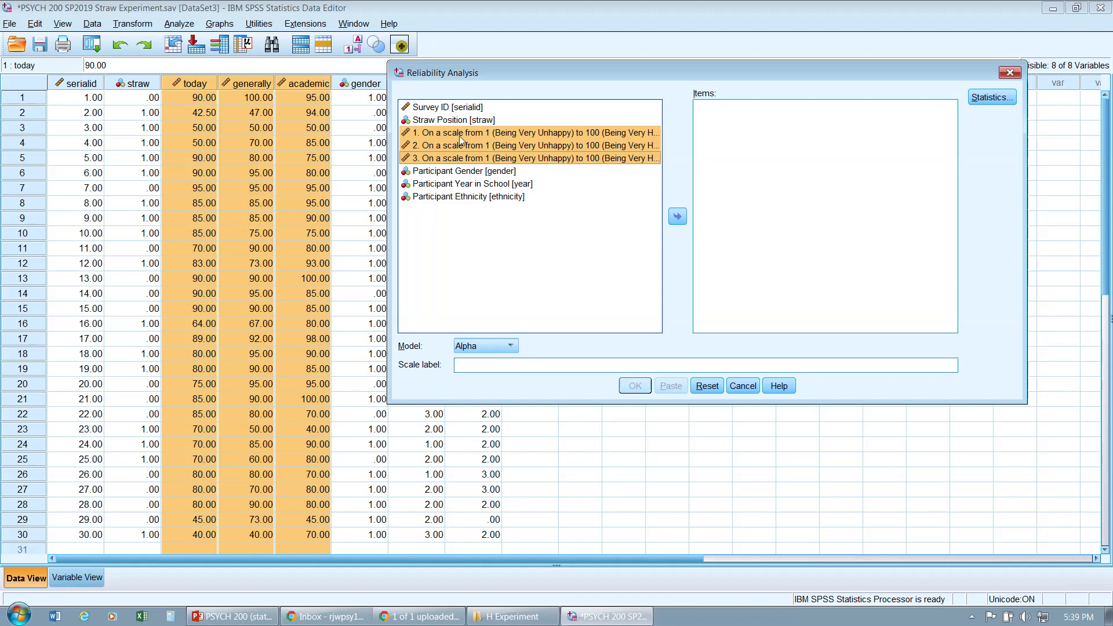
left_click(674, 219)
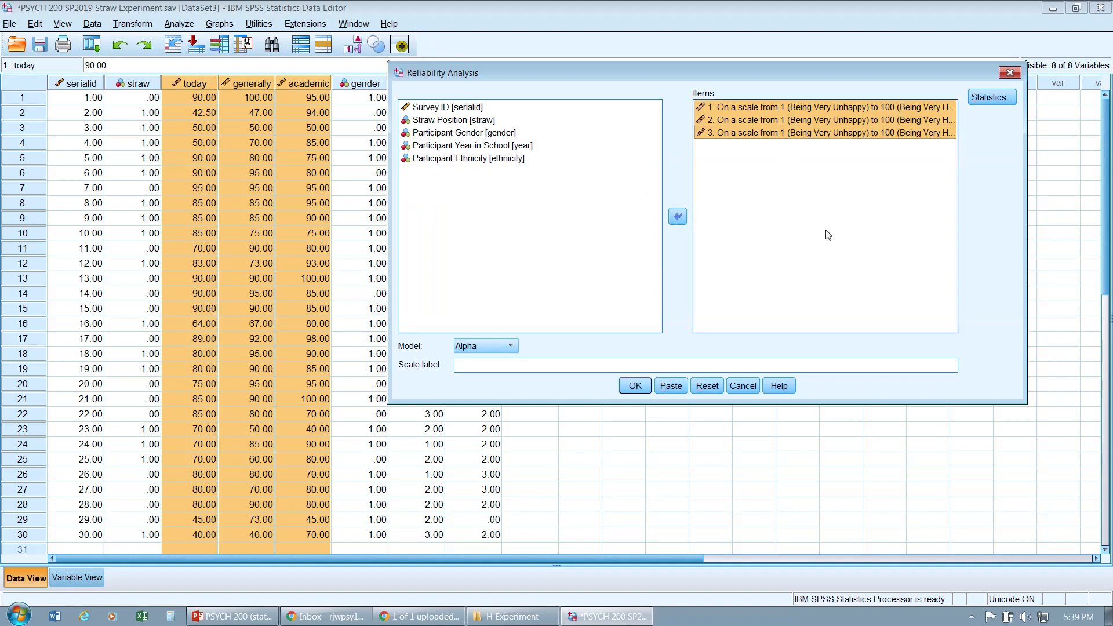
Step: Turn on the Scale if item deleted descriptive in the reliability statistics options
left_click(992, 98)
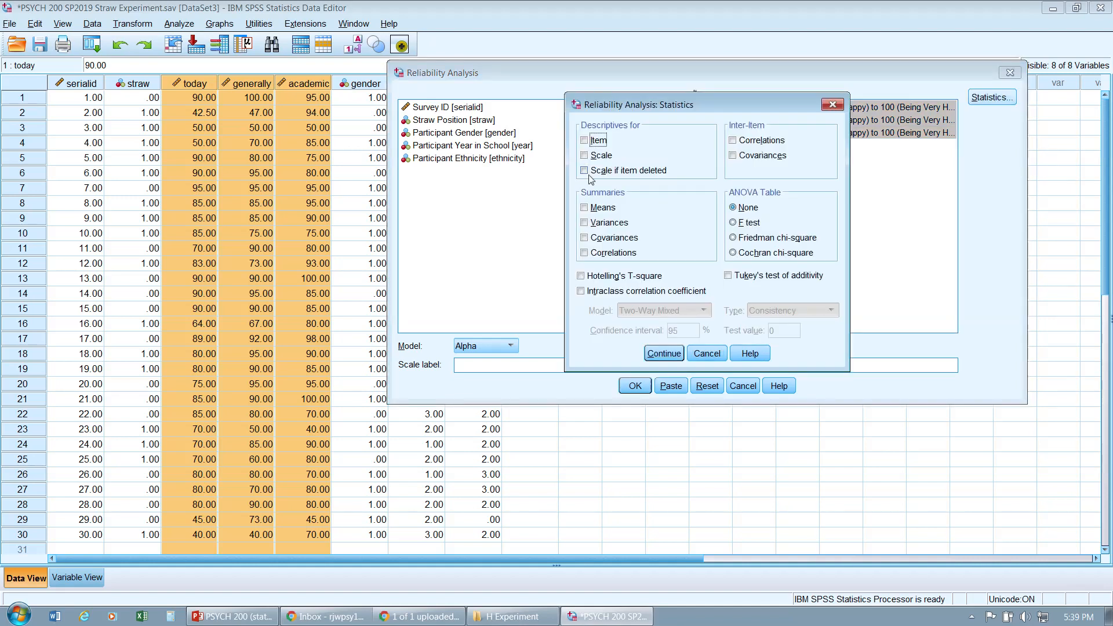
left_click(585, 170)
left_click(665, 354)
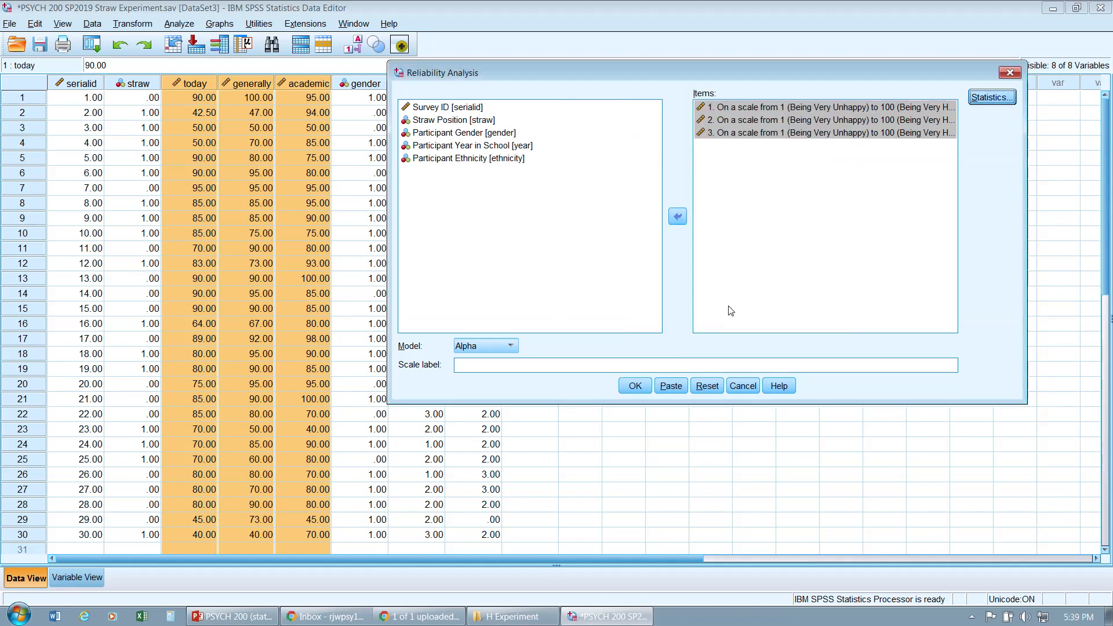
Step: Paste the reliability analysis as syntax into the syntax editor
left_click(666, 392)
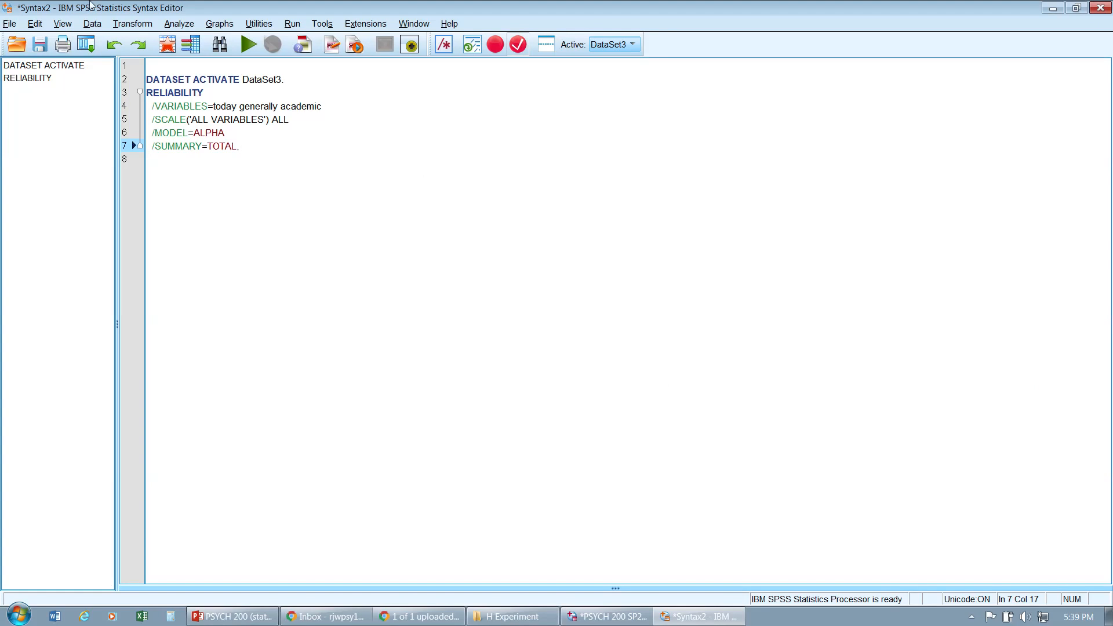
mouse_move(85, 7)
left_click_drag(254, 149, 146, 79)
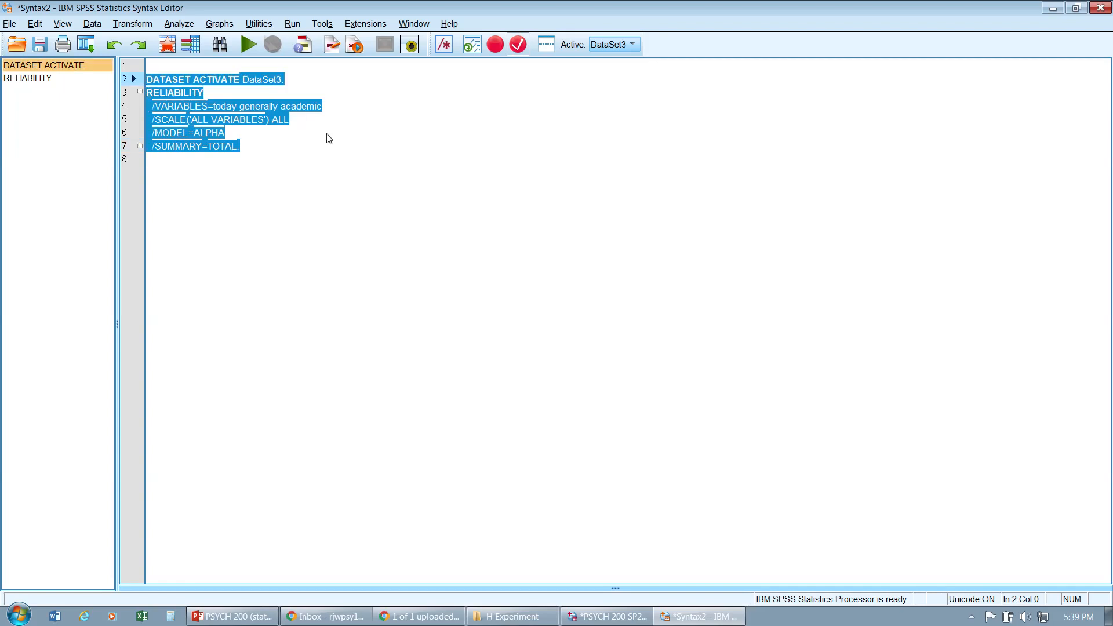
left_click(307, 147)
left_click_drag(308, 147, 146, 79)
left_click(307, 151)
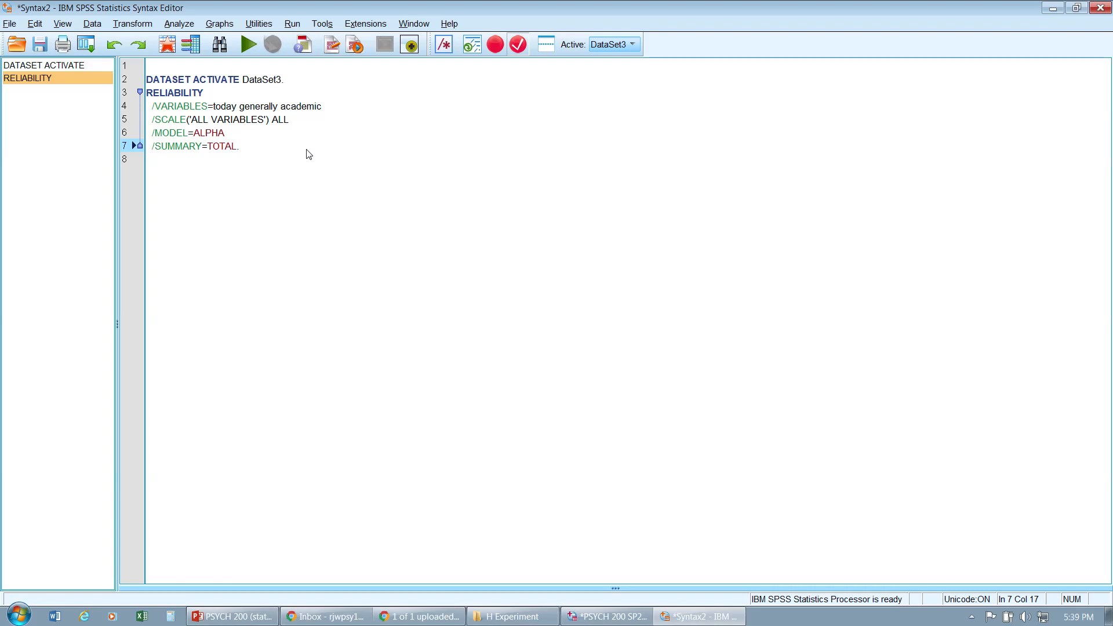
left_click_drag(308, 152, 145, 80)
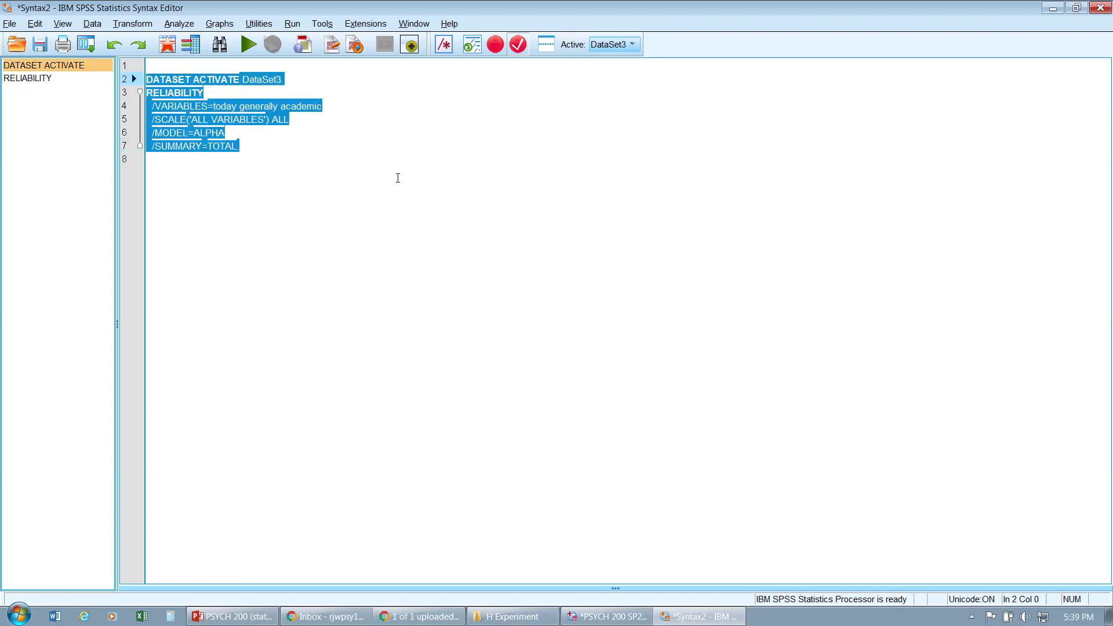
Step: Select the RELIABILITY command block in the syntax and run the selection
left_click(276, 154)
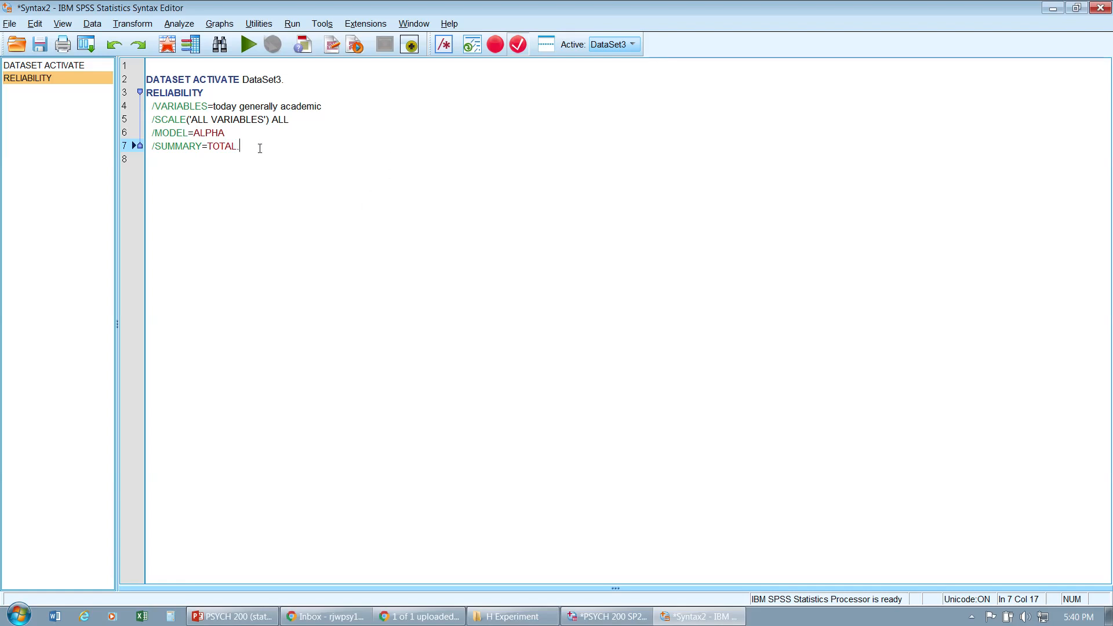
left_click_drag(260, 148, 146, 91)
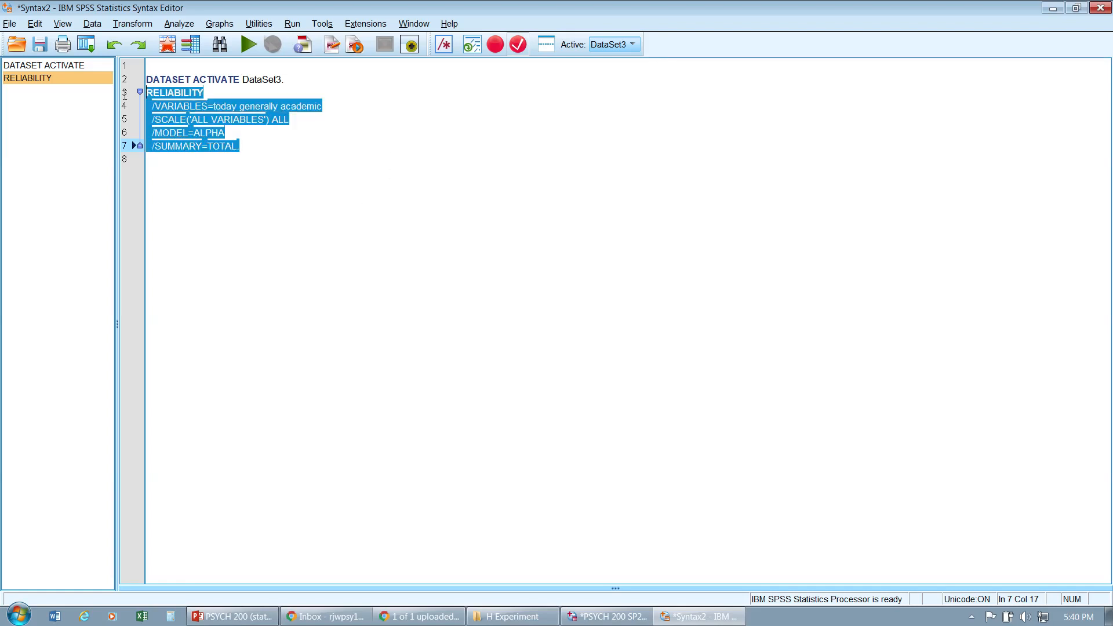
left_click(251, 45)
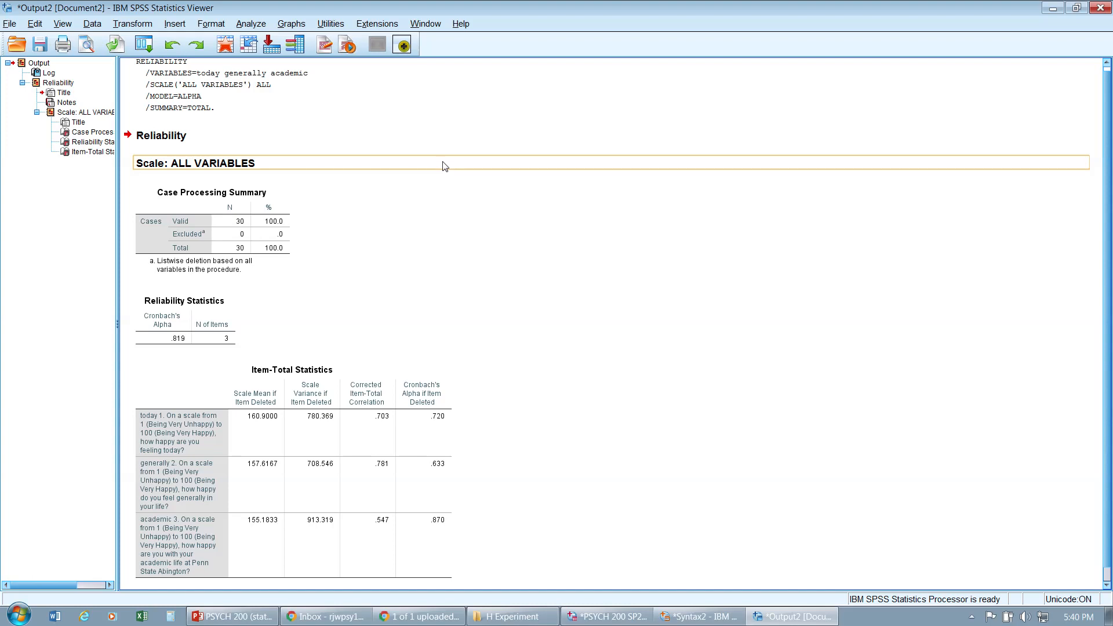
Step: Examine the Reliability Statistics and Item-Total Statistics tables, and switch back to the syntax editor
left_click(235, 311)
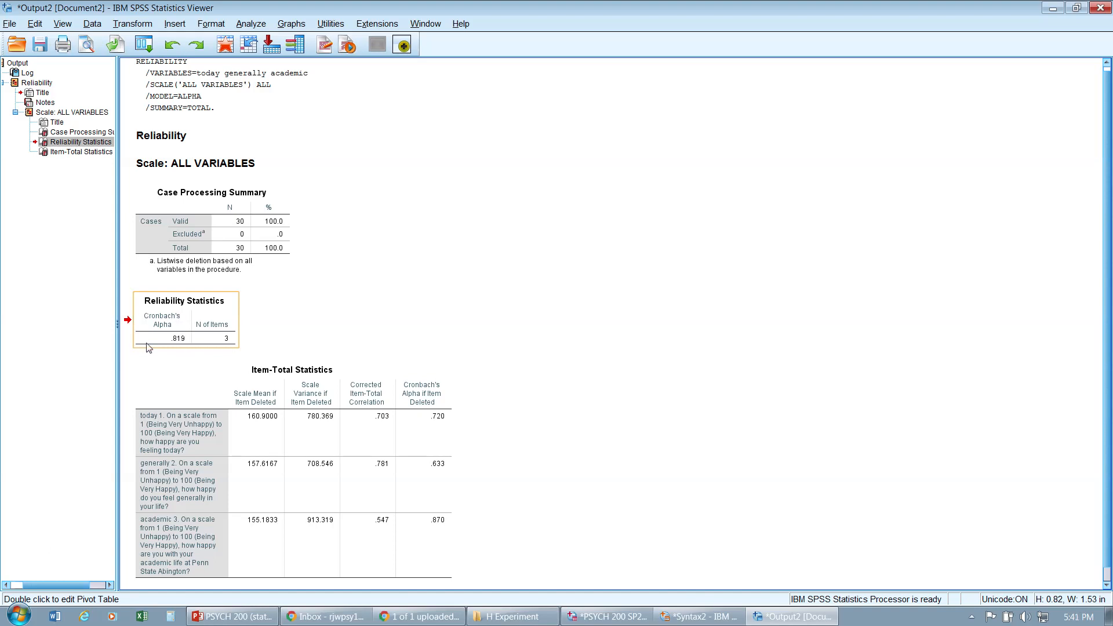
left_click(219, 378)
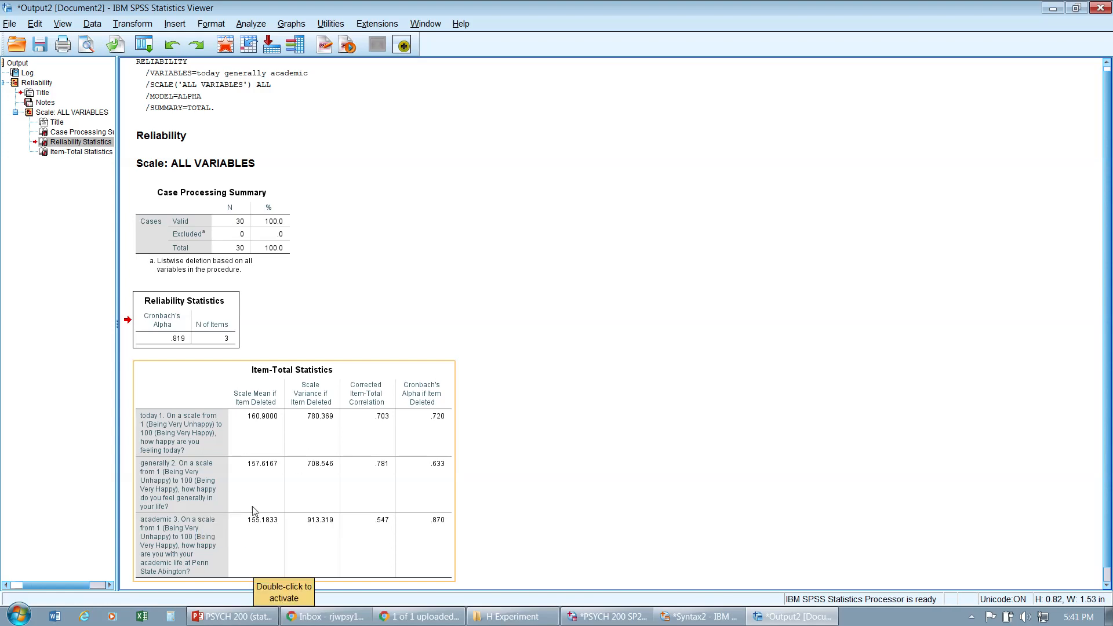
left_click(552, 419)
left_click(187, 345)
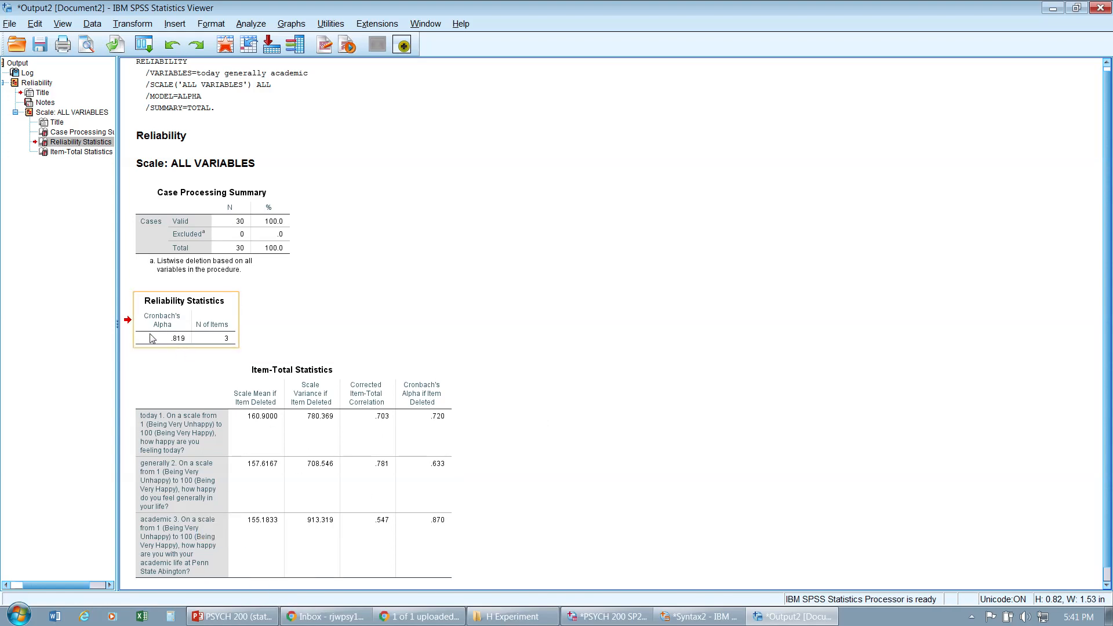
left_click(203, 437)
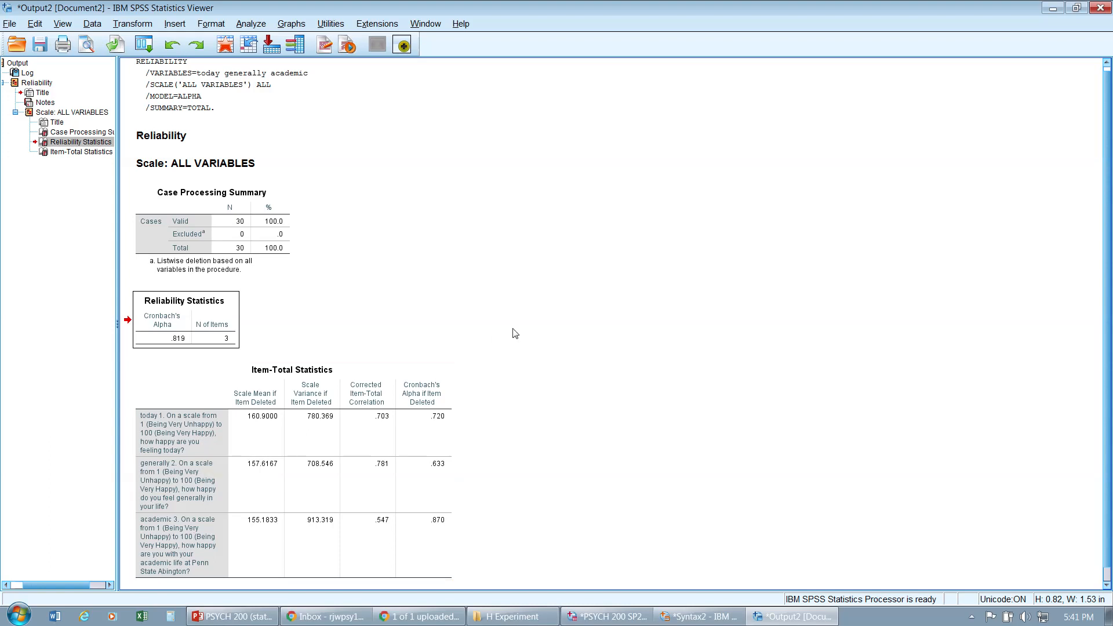
left_click(185, 324)
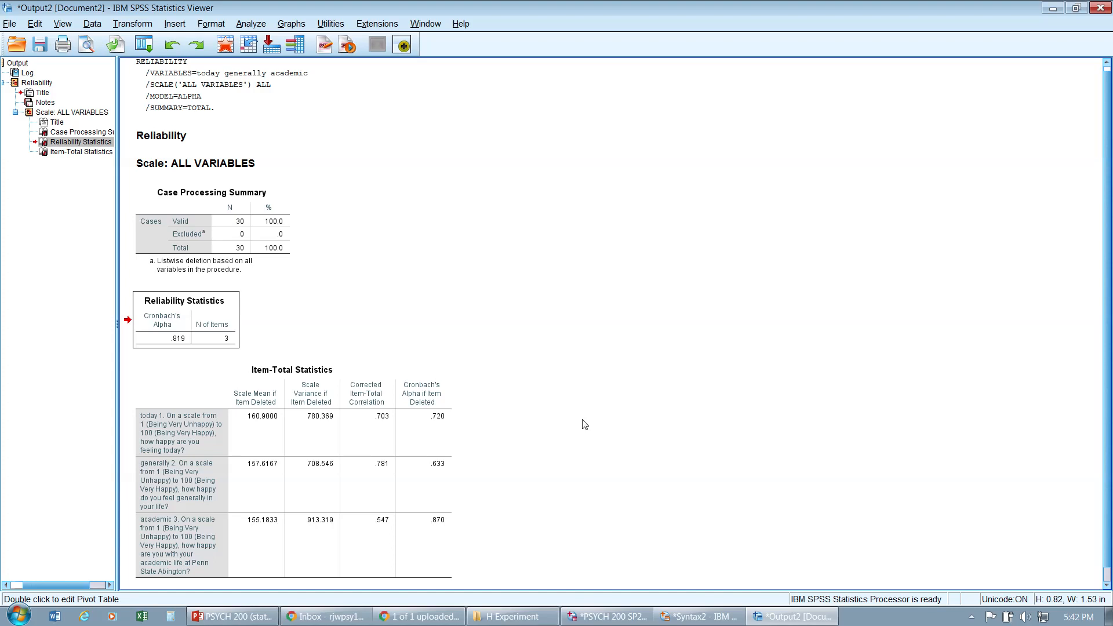
left_click(317, 459)
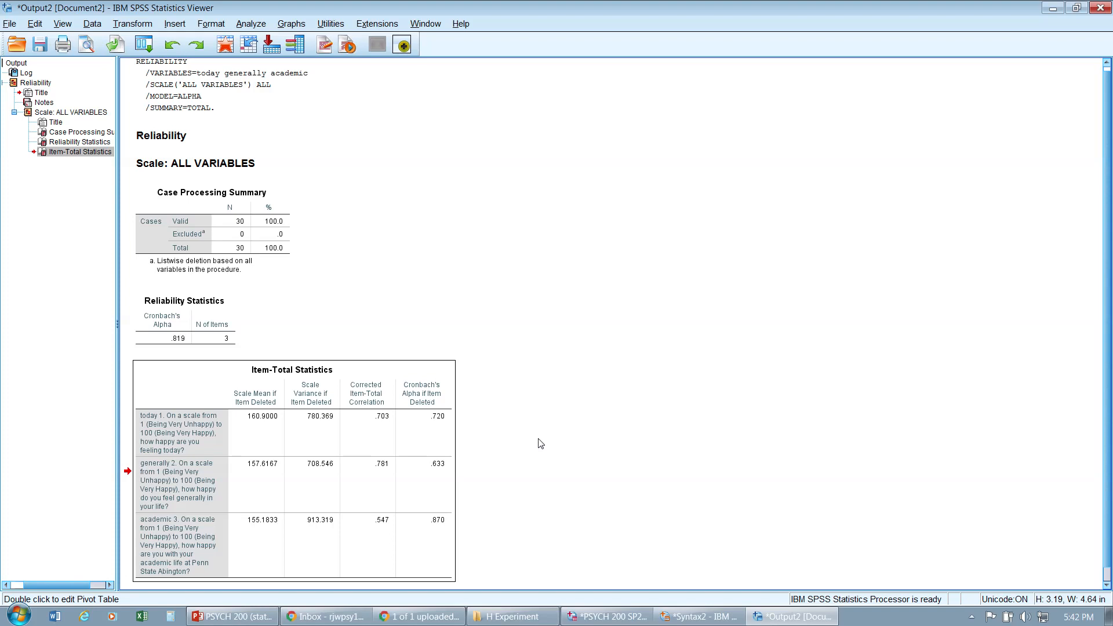
left_click(202, 326)
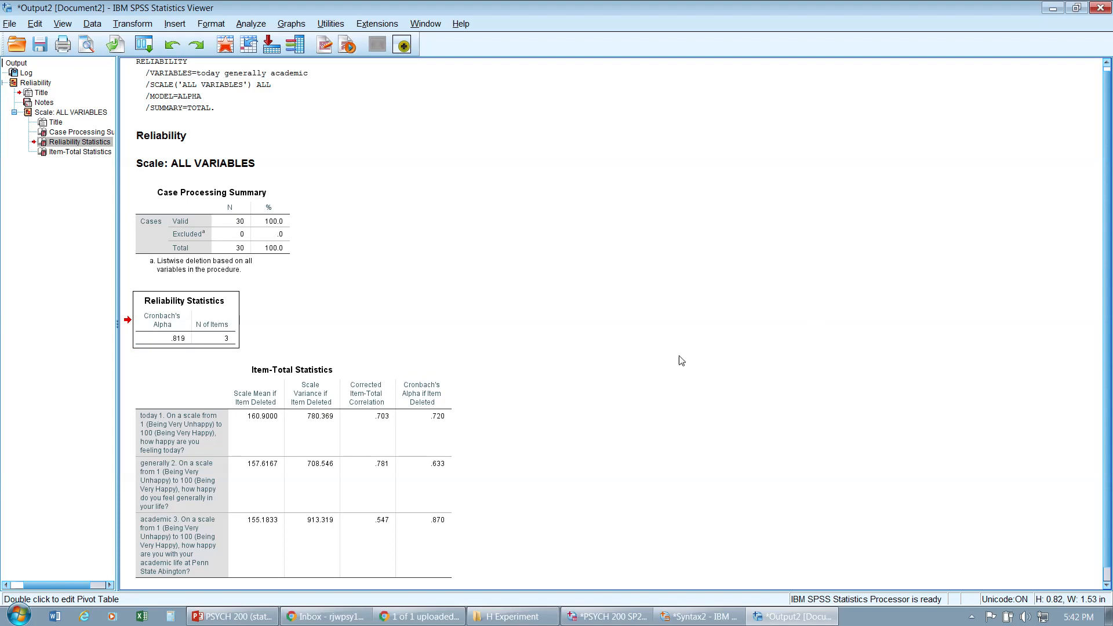
left_click(697, 621)
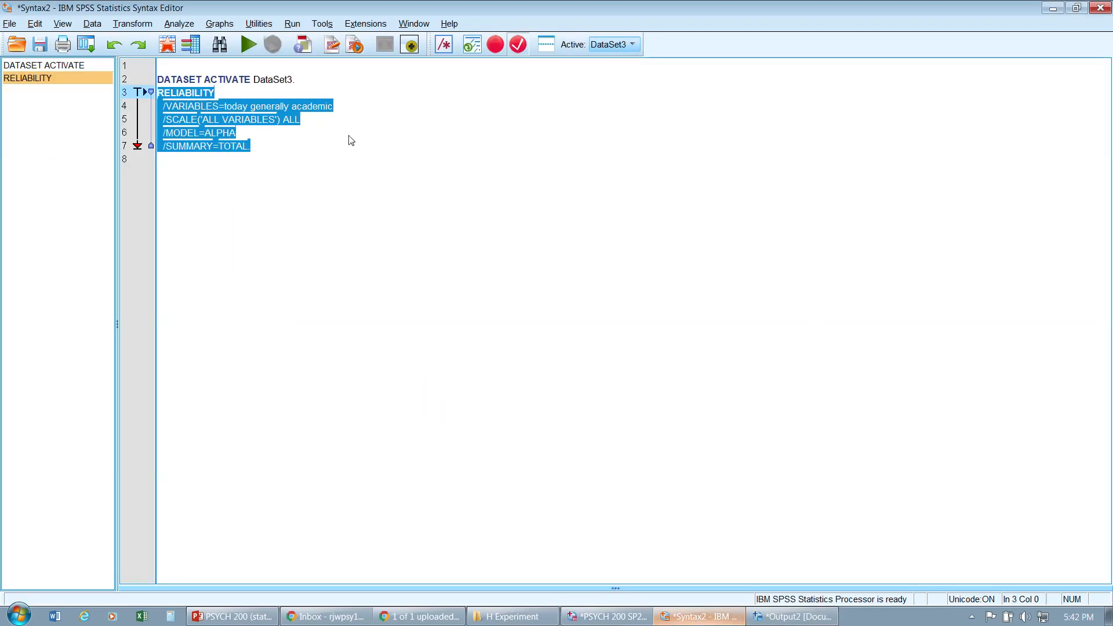
Step: Start a new syntax line below the reliability command with compute happytotal
left_click(280, 153)
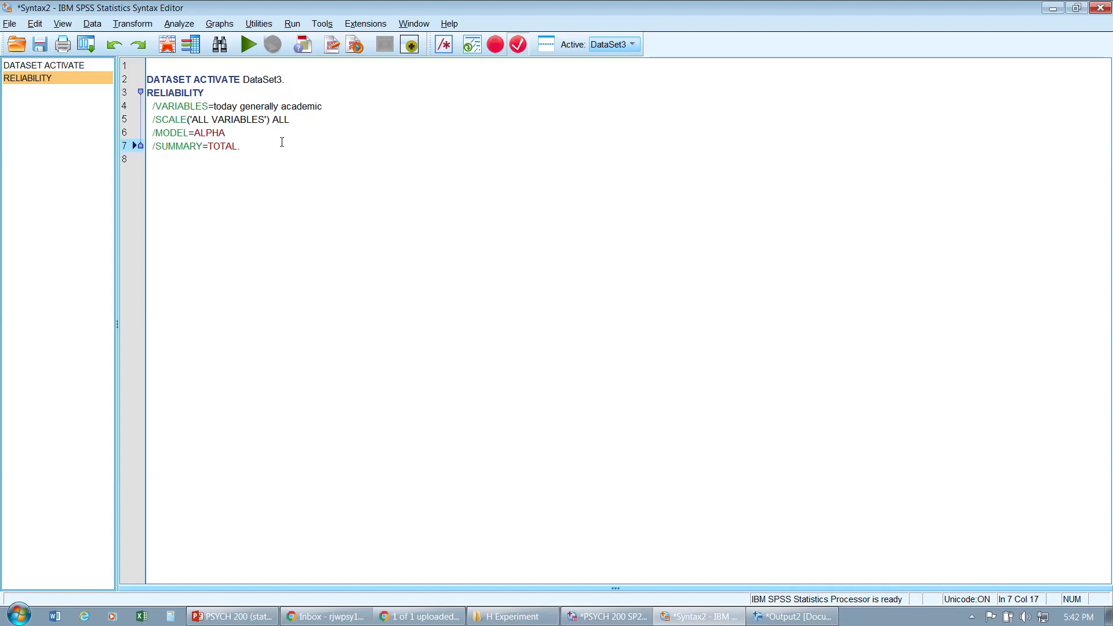
key("Return")
key("Return")
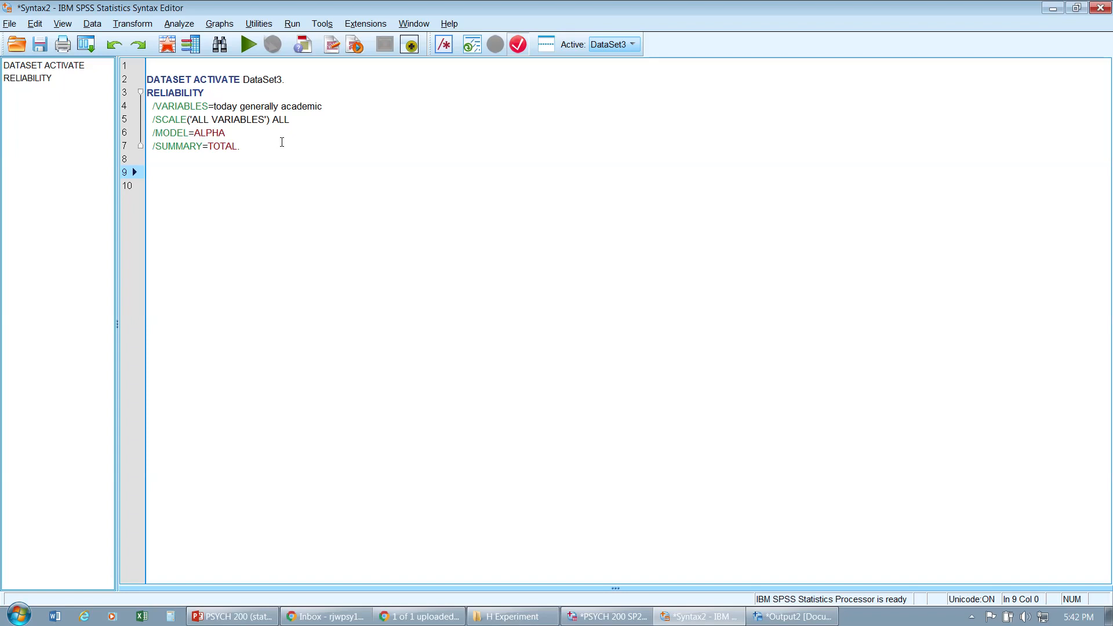
type("compute")
type("happy")
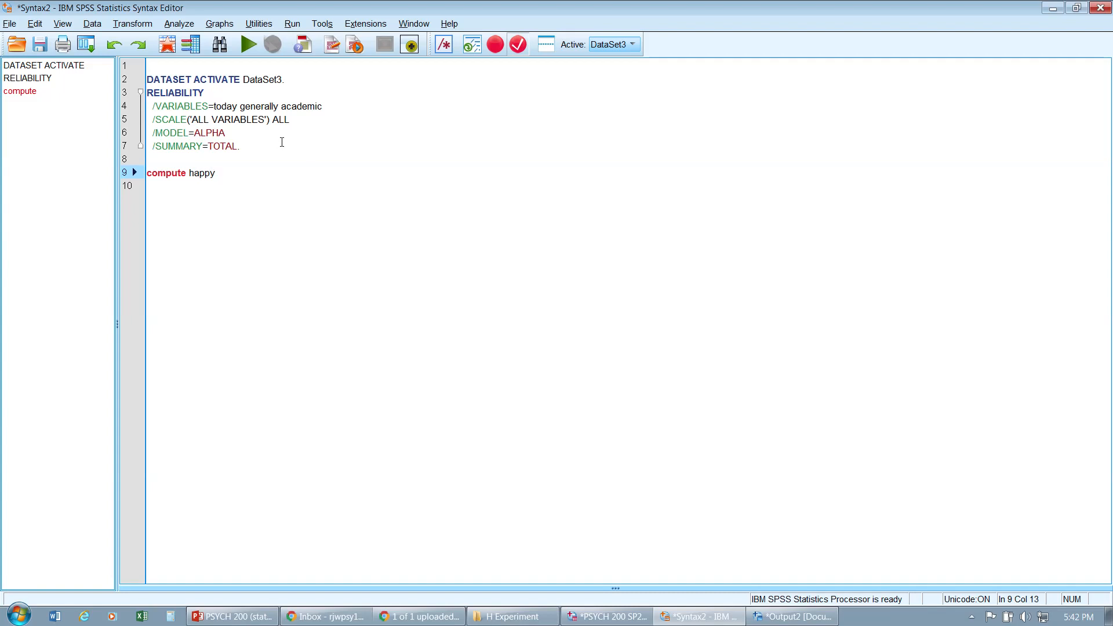
type("total")
key("Left")
key("Left")
key("Left")
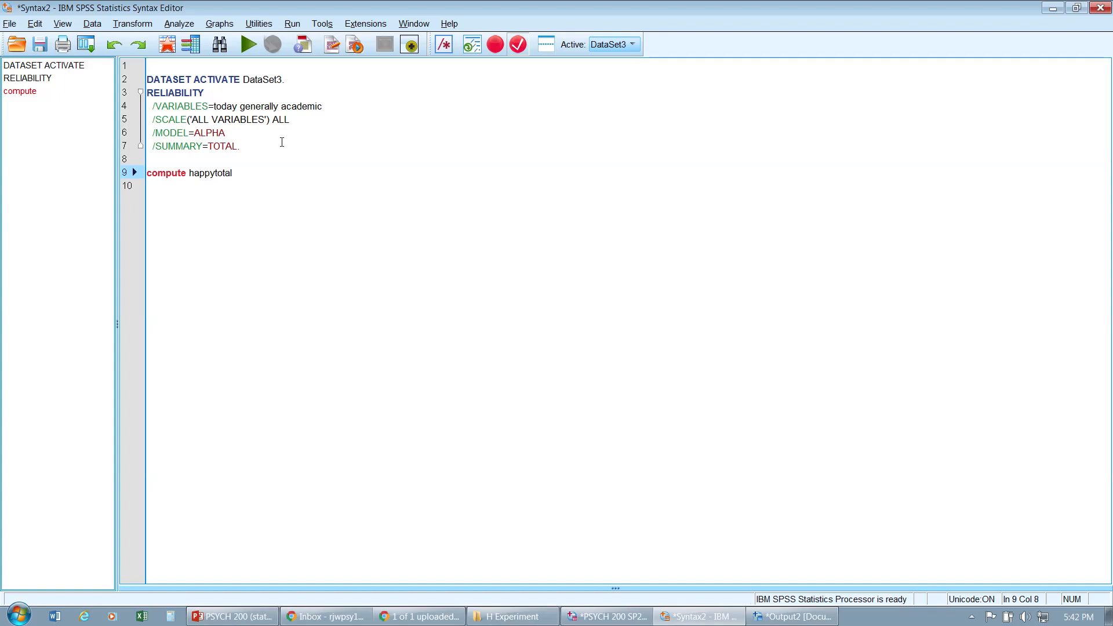
key("Right")
key("Right")
key("Right")
key("Right")
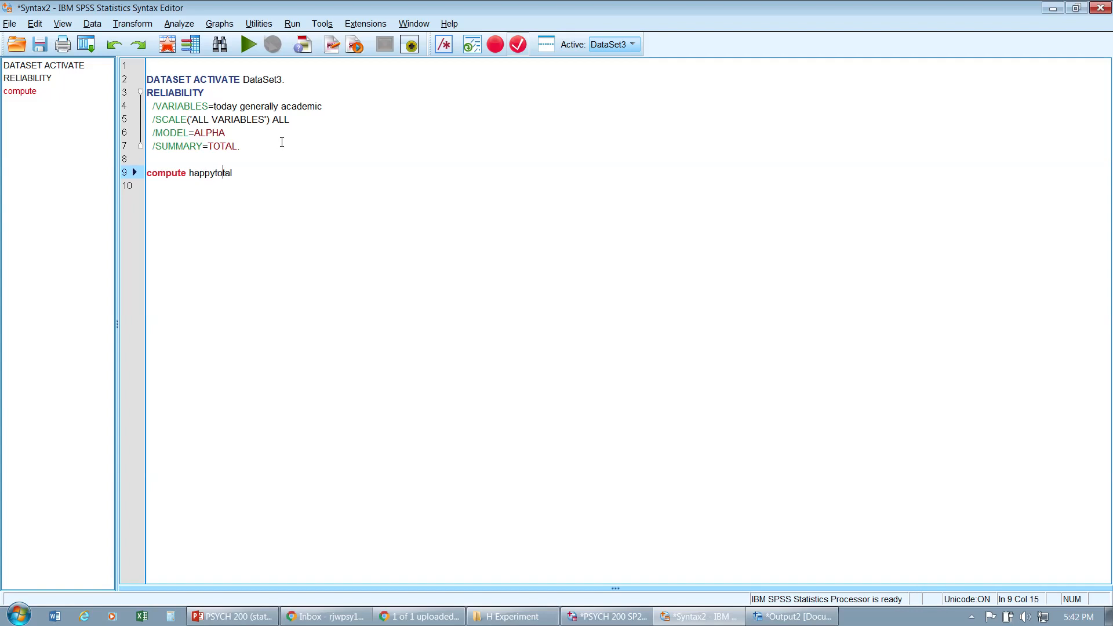
key("Right")
key("Right")
key("Right")
Step: Complete the line as happytotal = mean(today, generally, academic). by copying the three item names from the VARIABLES subcommand
type("= mean(")
left_click_drag(327, 107, 215, 109)
key("ctrl+c")
left_click(284, 174)
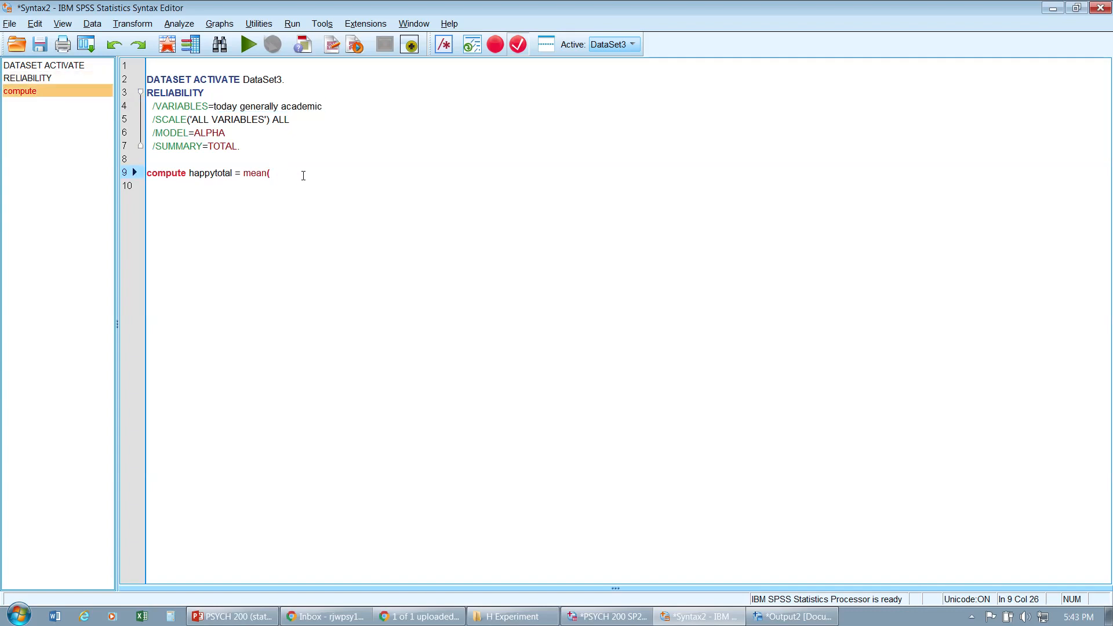
key("ctrl+v")
left_click(294, 173)
type(",")
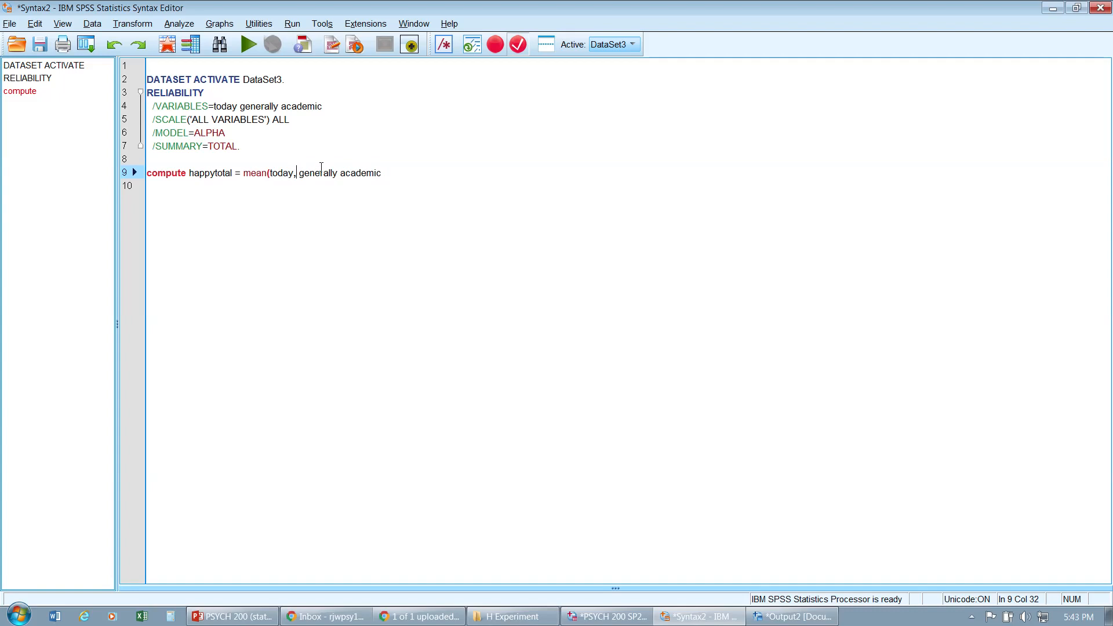
left_click(339, 173)
type(",")
left_click(392, 173)
type(").")
key("Return")
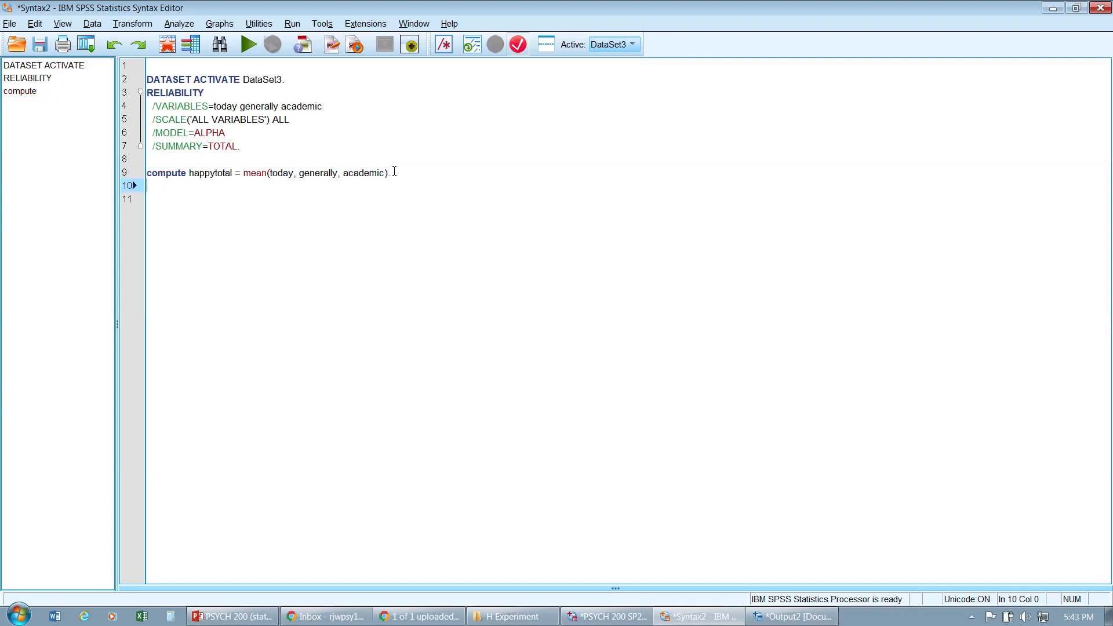
Step: Add an execute. command on the line after the compute statement
left_click(390, 173)
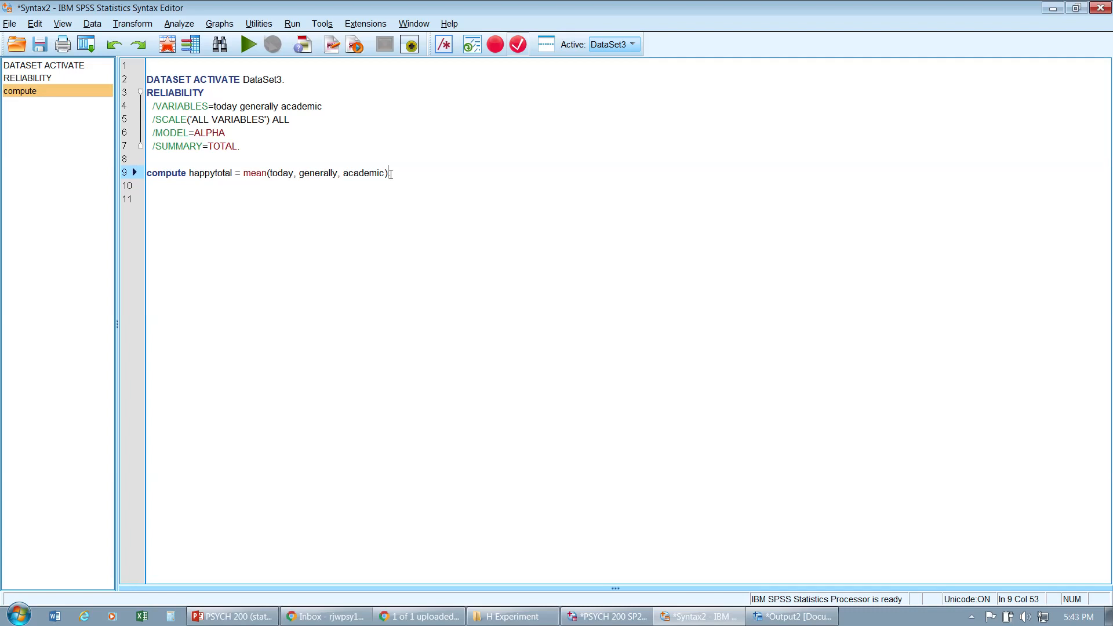
left_click(396, 173)
key("Return")
type("execute.")
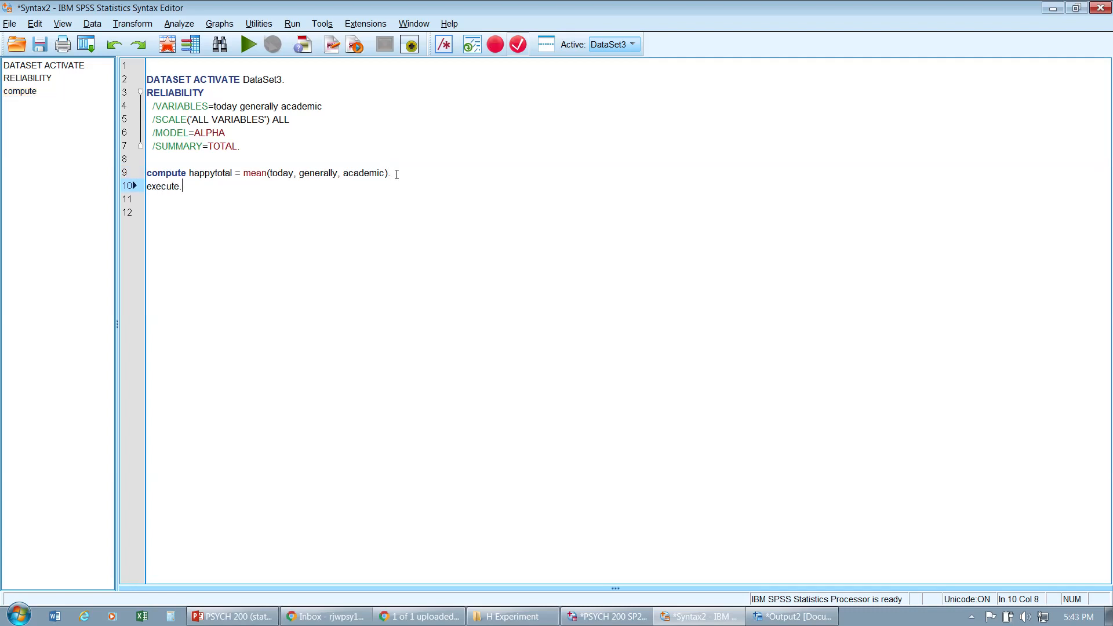
Step: Select the compute and execute lines and run the selection
left_click(348, 244)
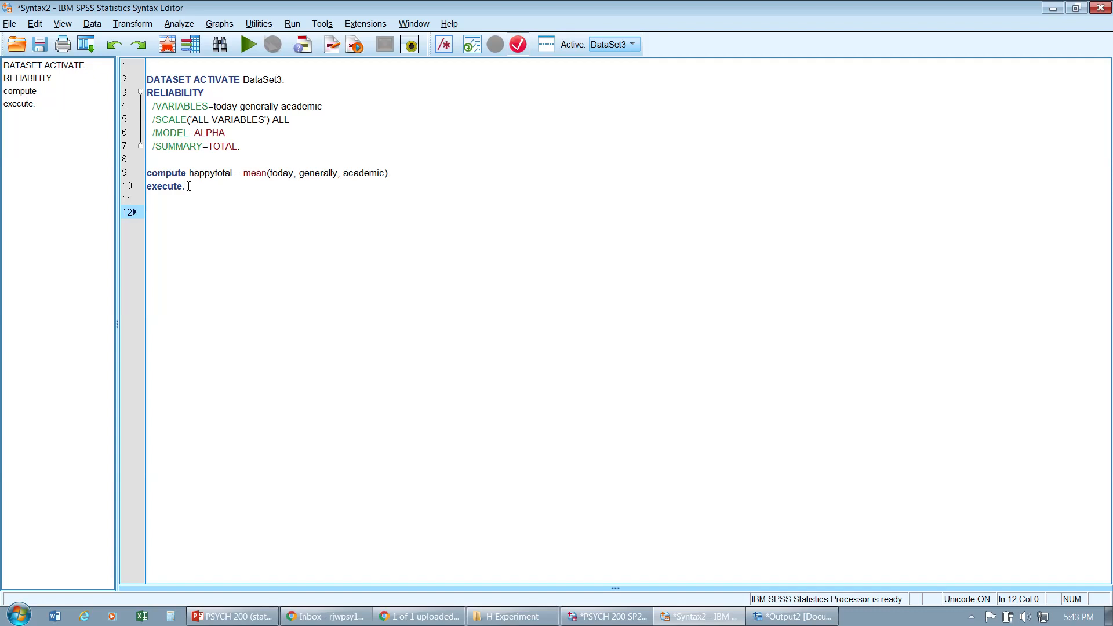
left_click_drag(186, 187, 147, 173)
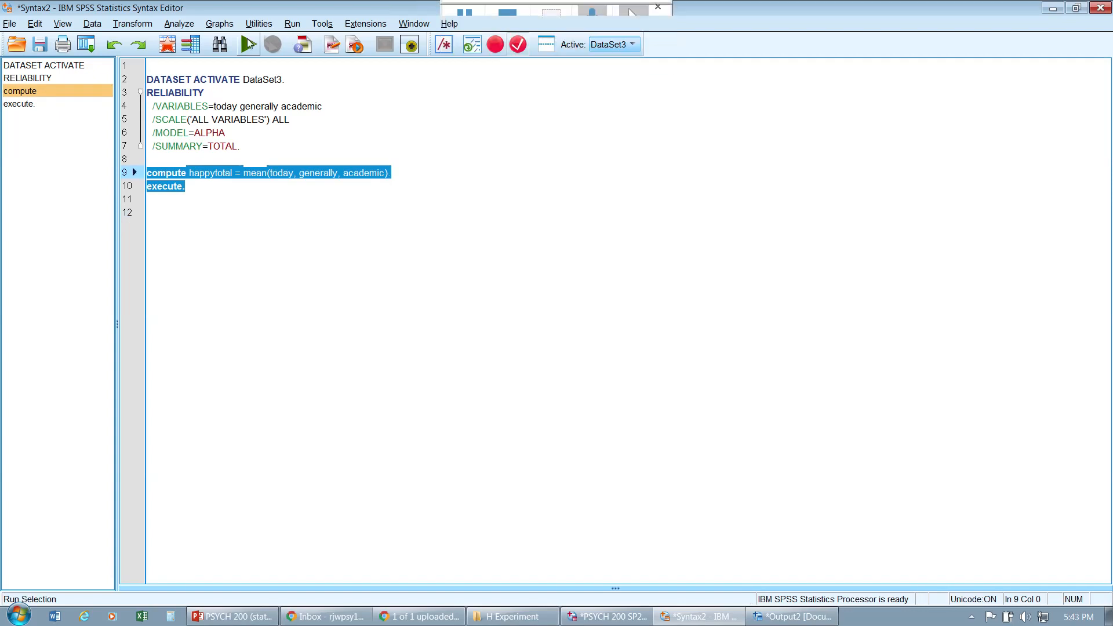
left_click(248, 44)
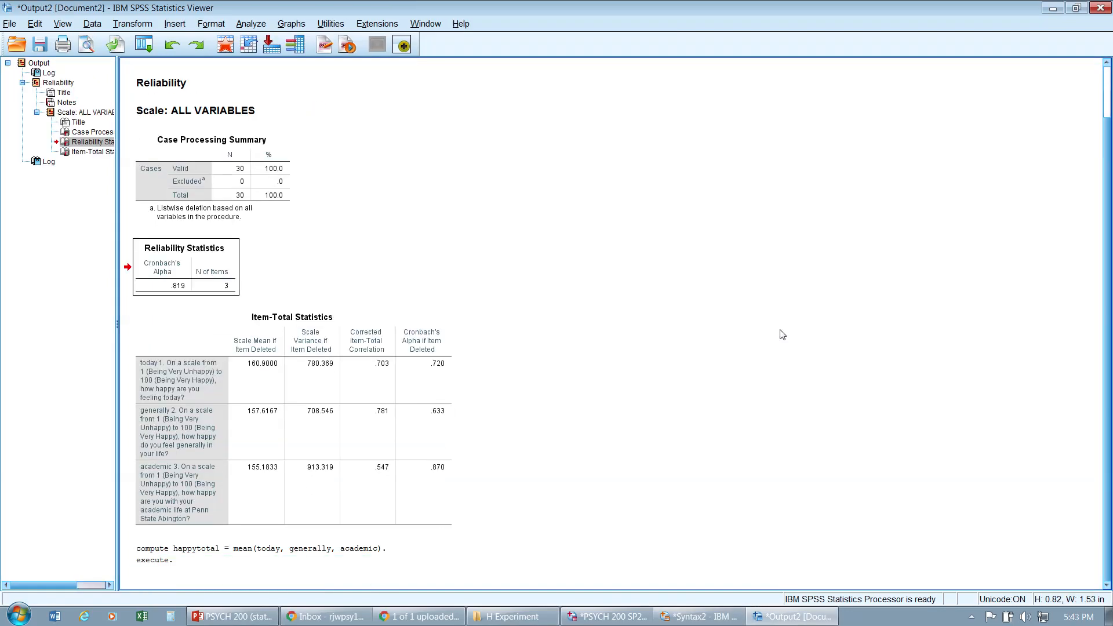
Step: Check the compute entry in the output log and switch back to the syntax editor
left_click(195, 556)
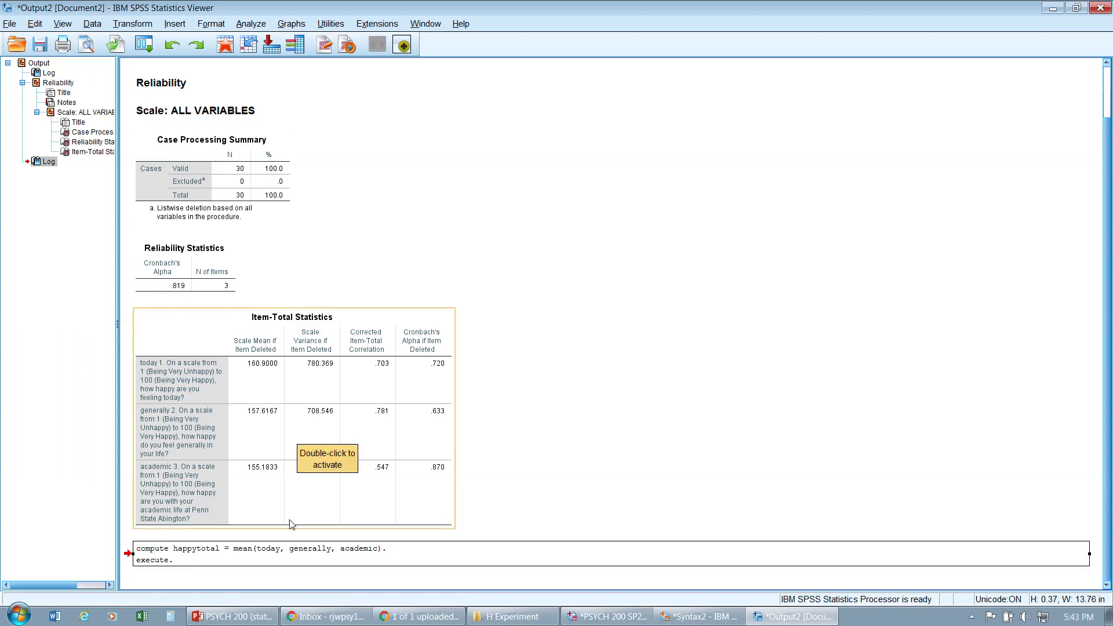
left_click(208, 563)
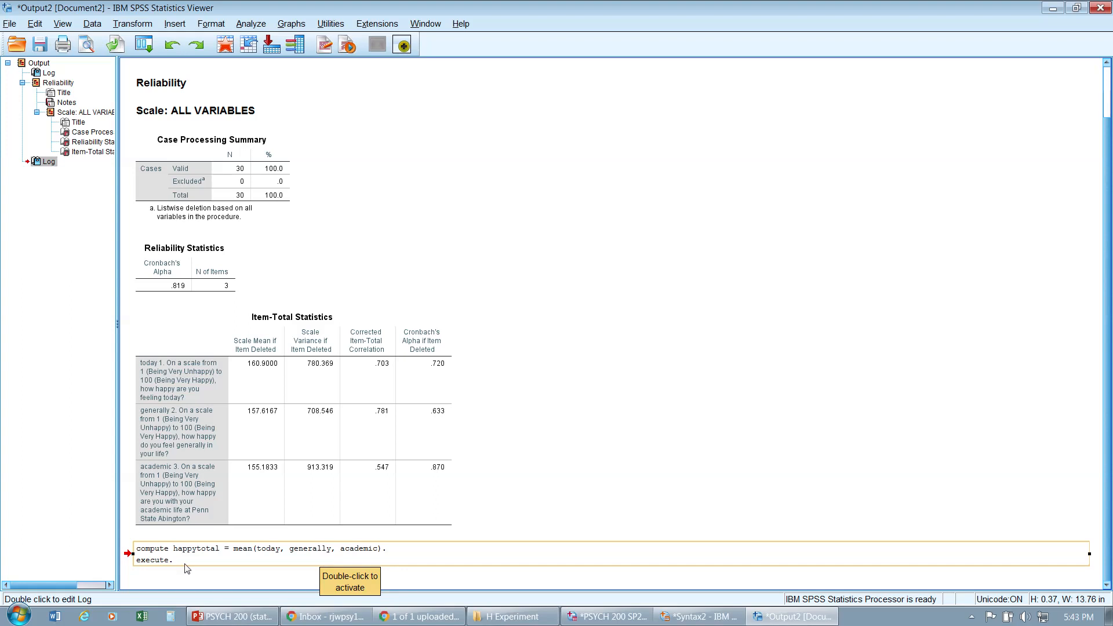
key("alt+Tab")
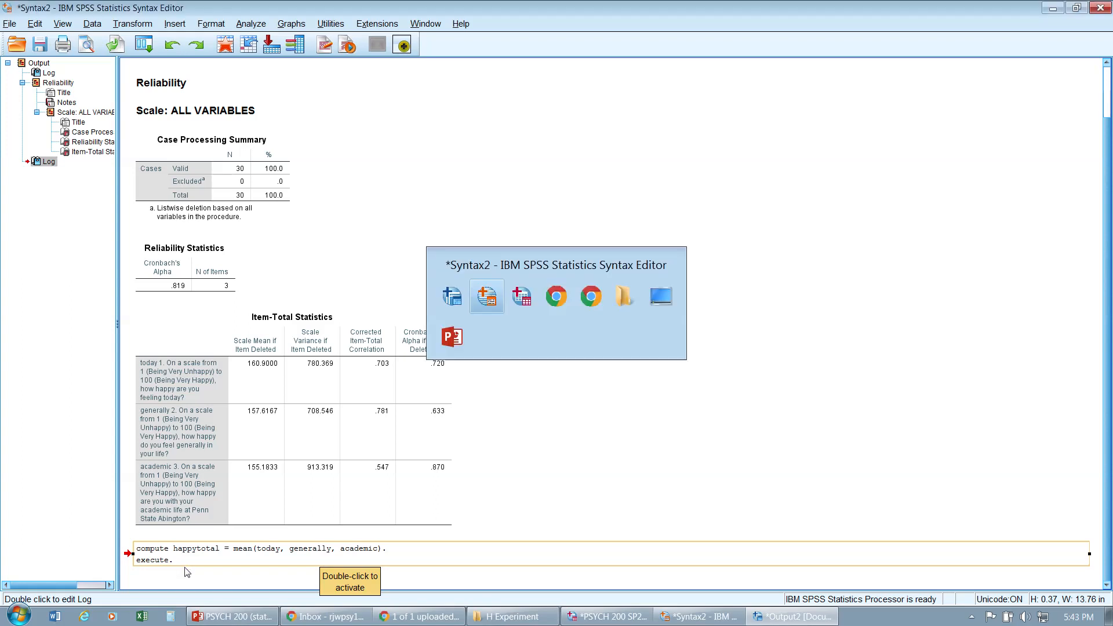
Step: Delete the last letter of today in the compute line and rerun the compute and execute selection
left_click(288, 276)
left_click(295, 173)
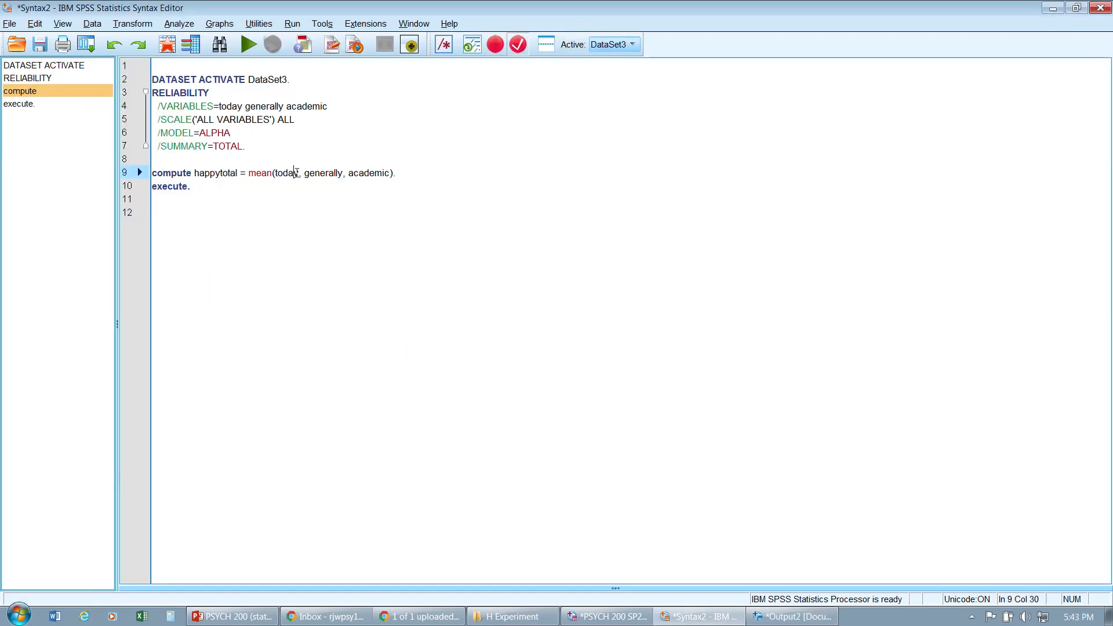
key("Delete")
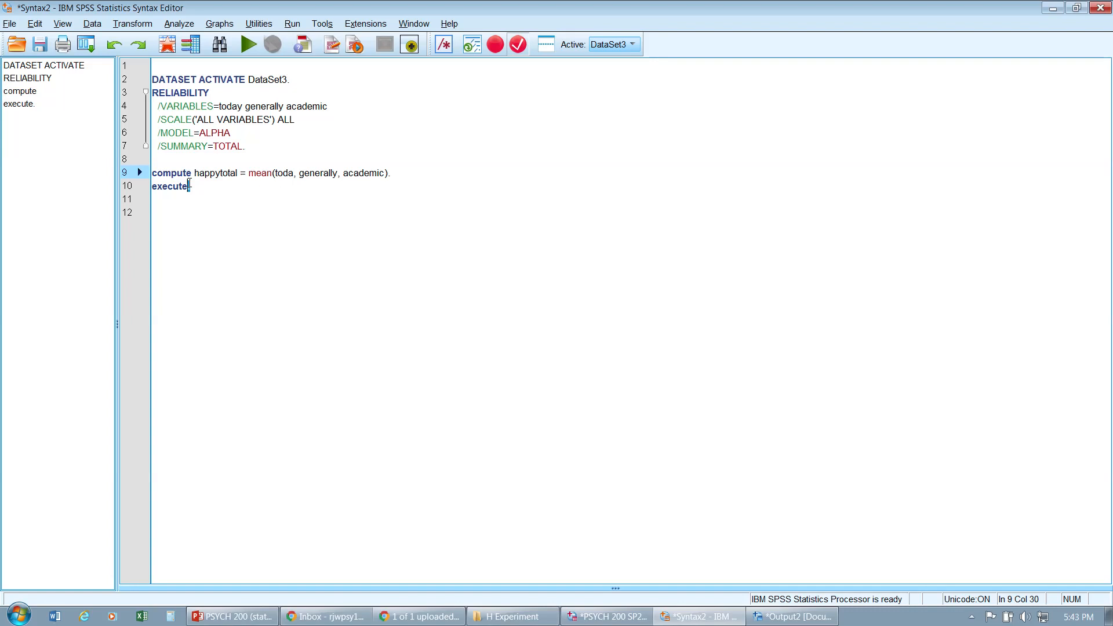
left_click_drag(189, 186, 152, 172)
left_click(248, 44)
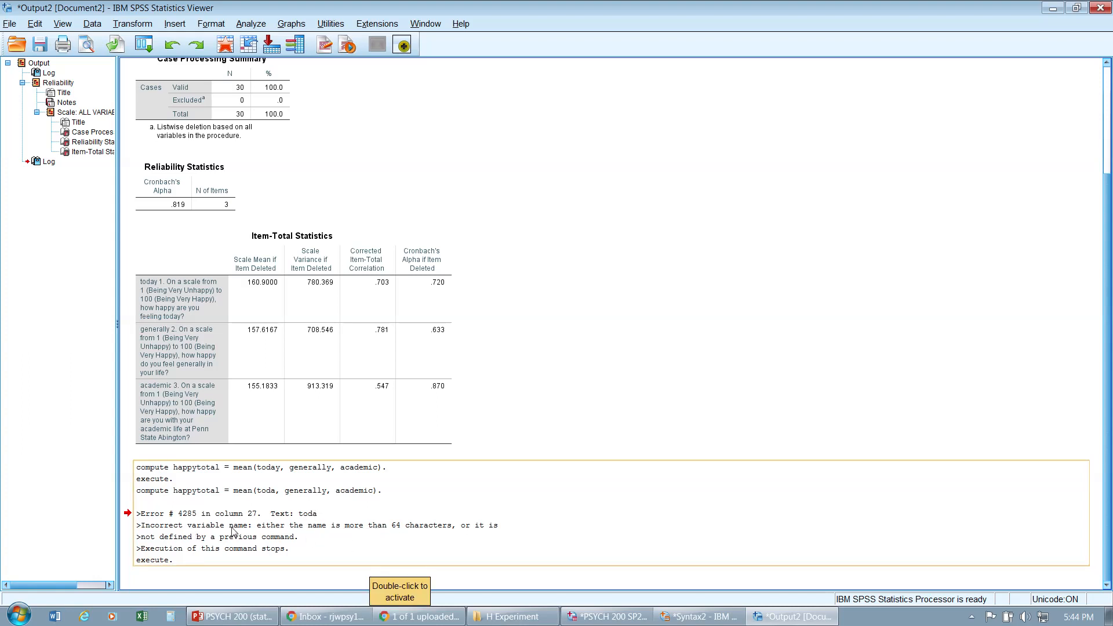
Step: Examine the error message in the output log and return to the syntax editor
left_click(158, 519)
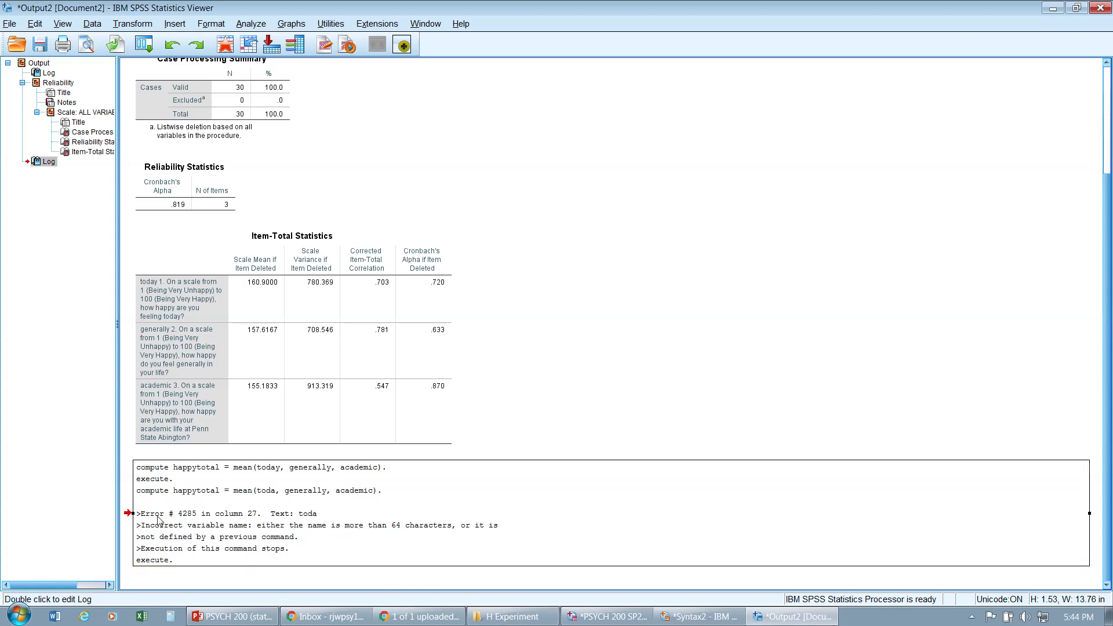
double_click(158, 519)
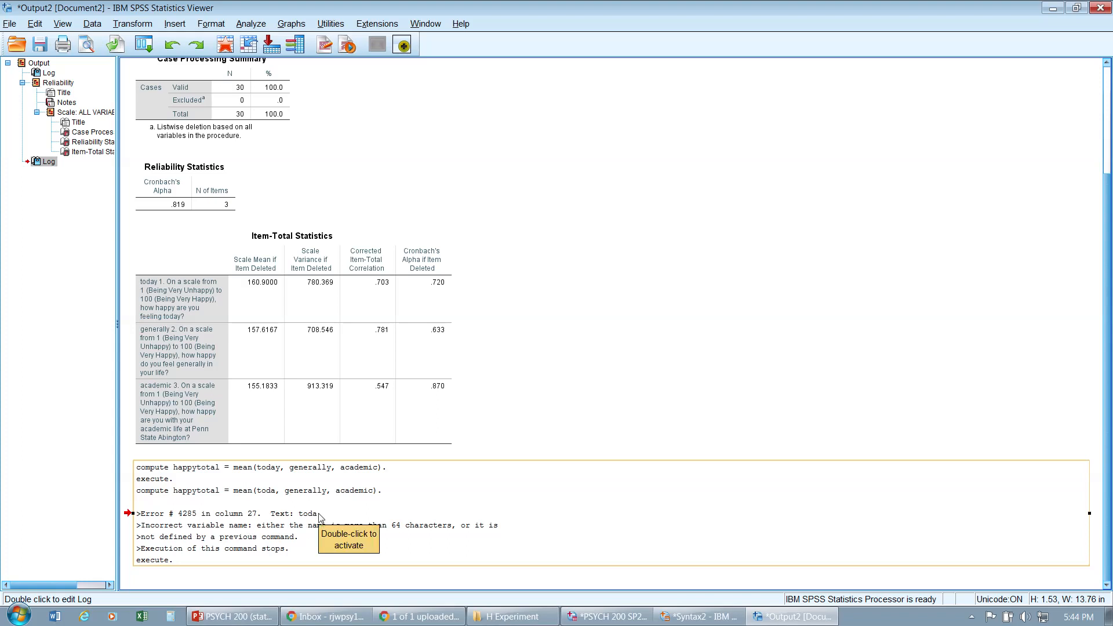
key("alt+Tab")
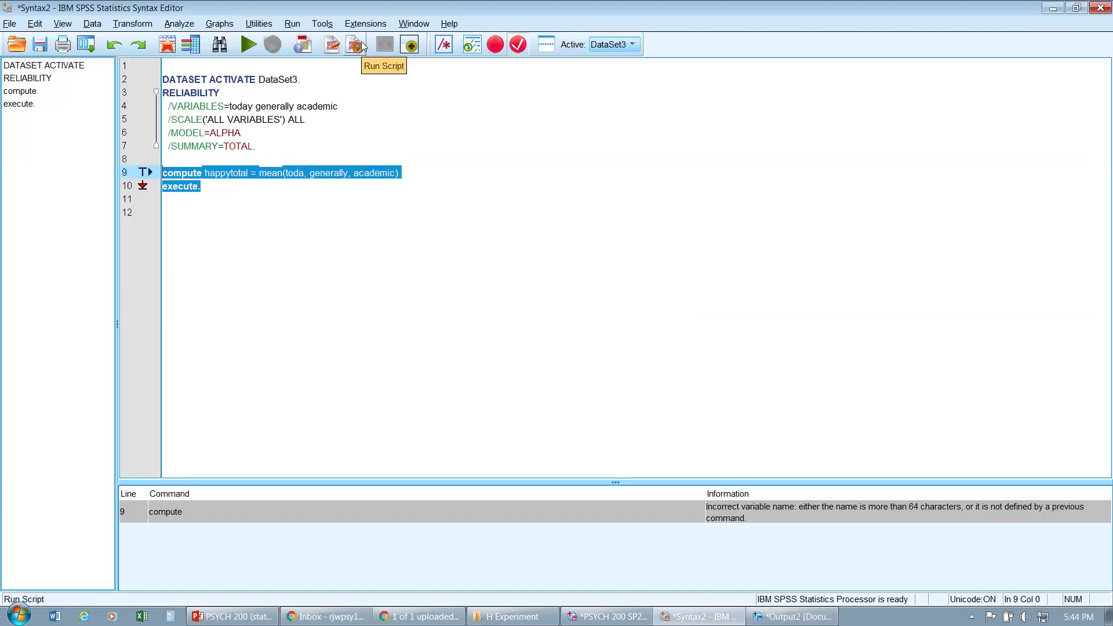
Step: Restore the variable name today in the compute line and select the compute and execute block
left_click(302, 176)
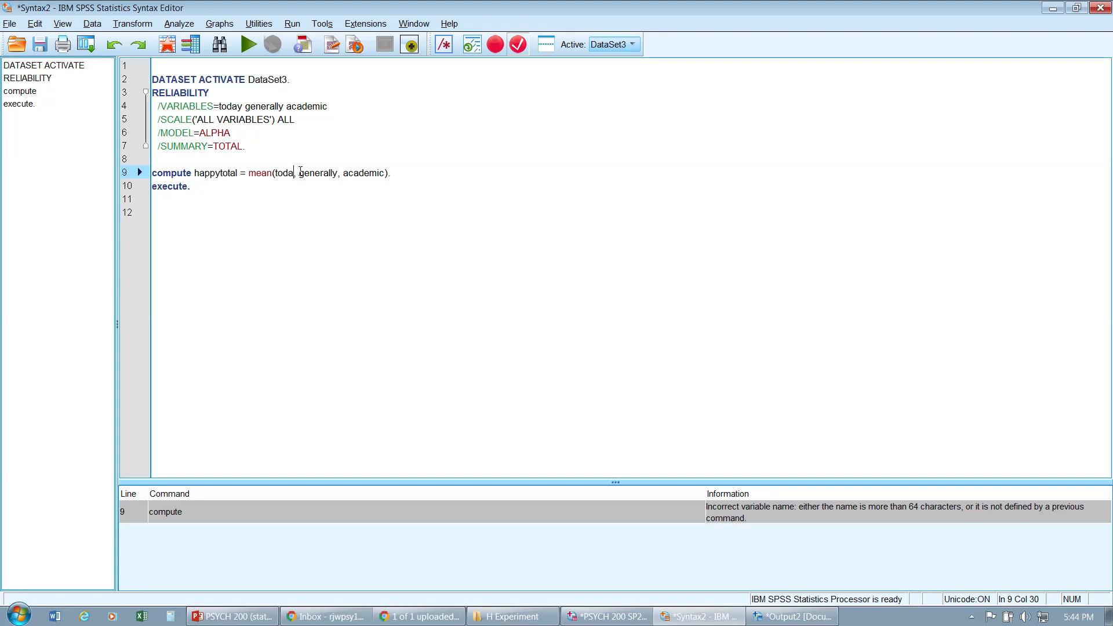
type("y")
left_click_drag(290, 195, 89, 168)
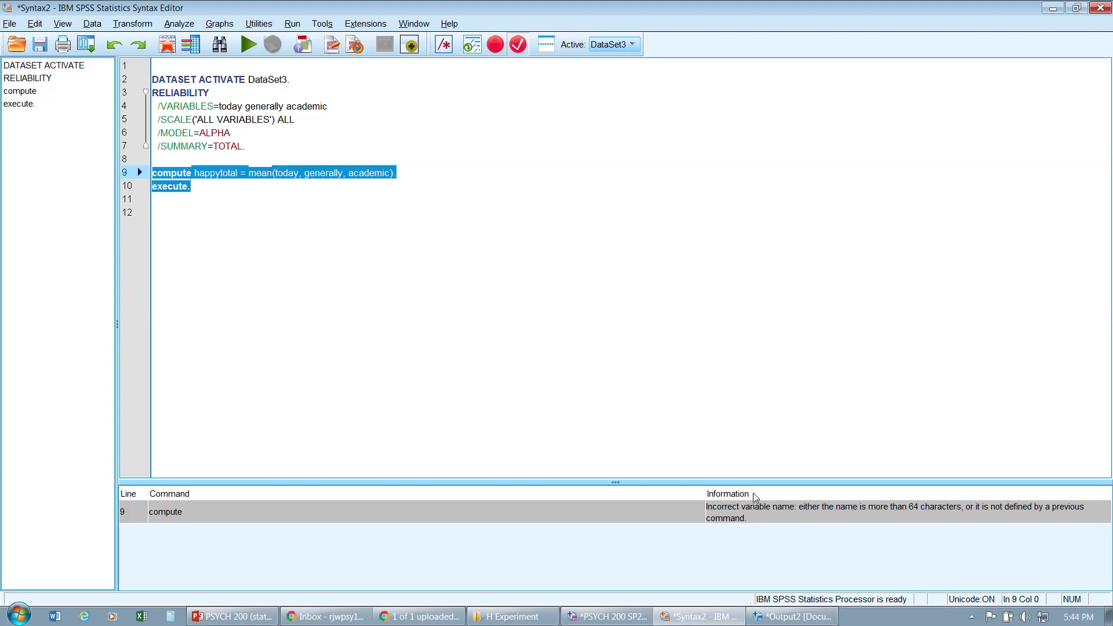
Step: Switch to the data editor and compare the happytotal column with the today, generally and academic columns
left_click(628, 617)
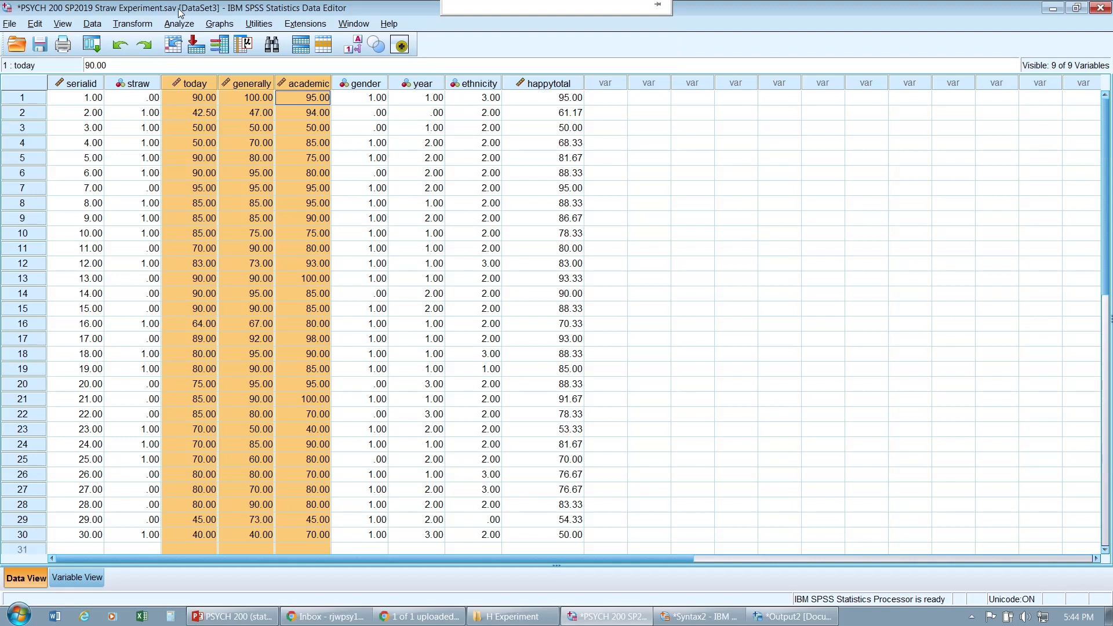
left_click(566, 89)
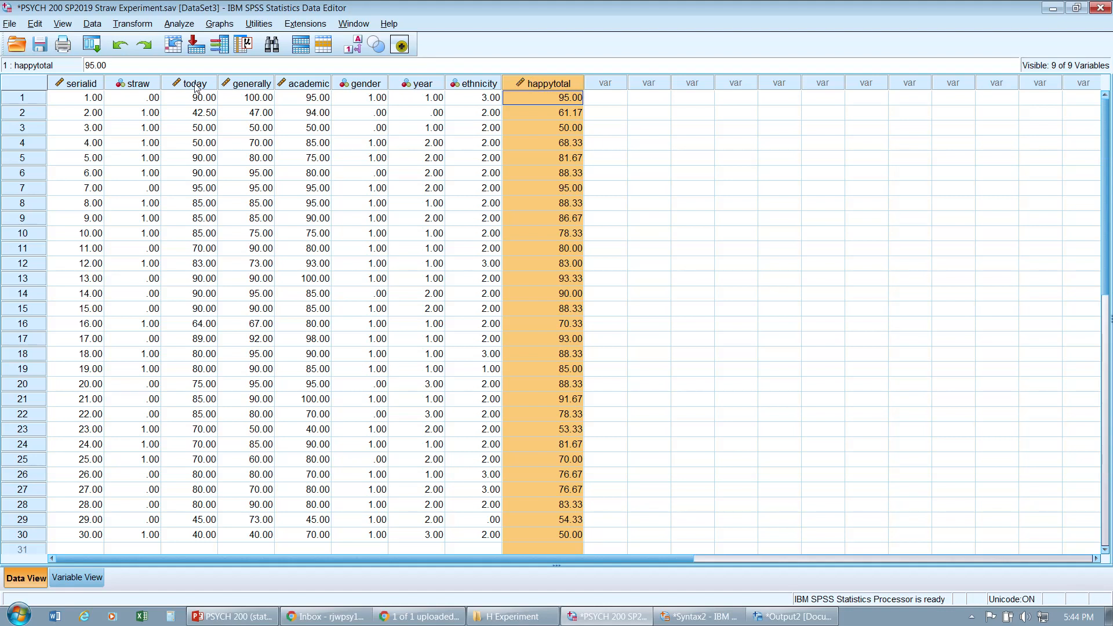
left_click_drag(197, 87, 304, 85)
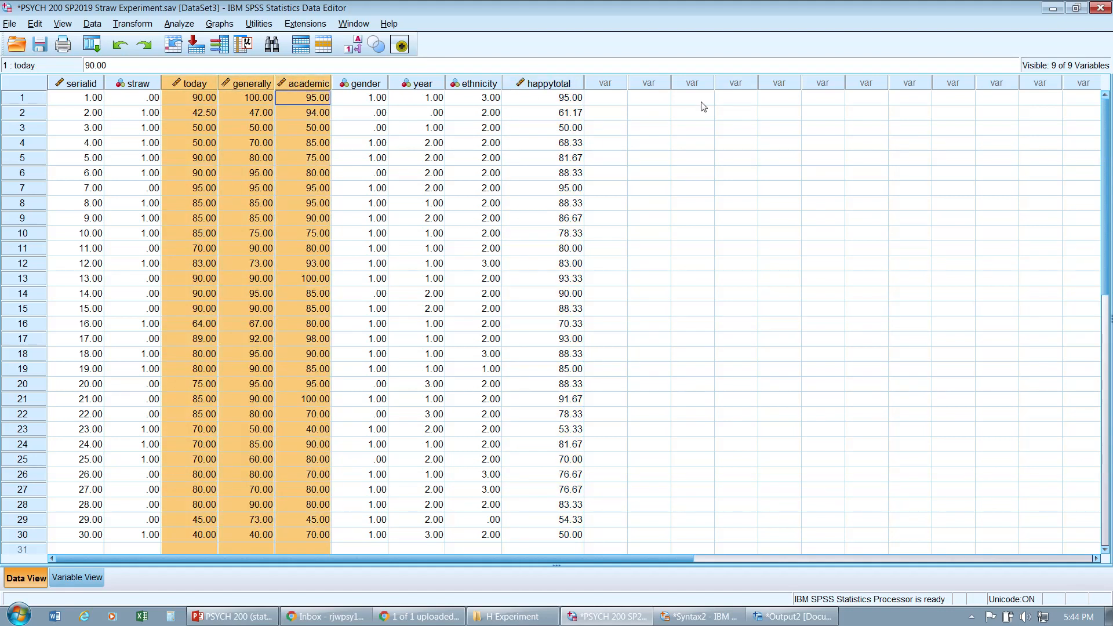
left_click(552, 87)
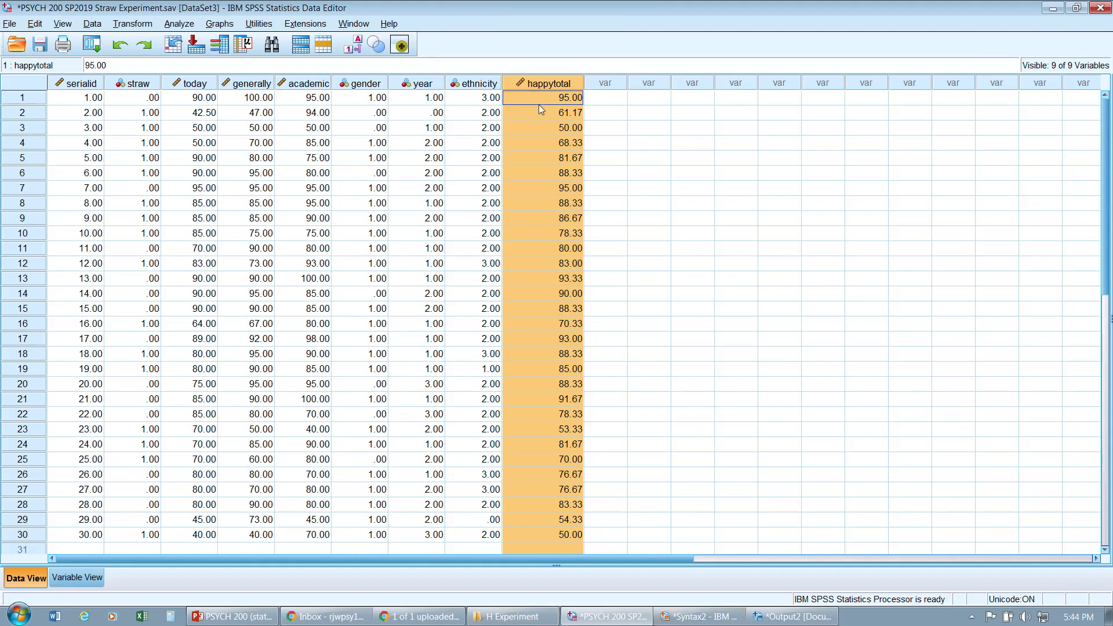
Step: Open the Compute Variable dialog and set the target variable to happytotal
left_click(179, 26)
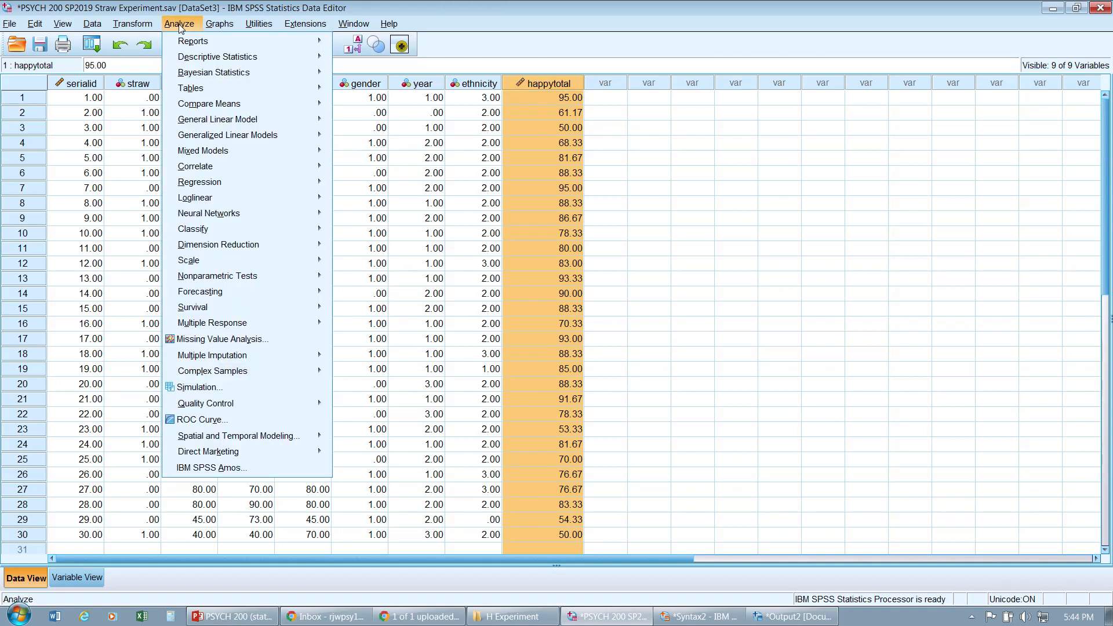
mouse_move(128, 27)
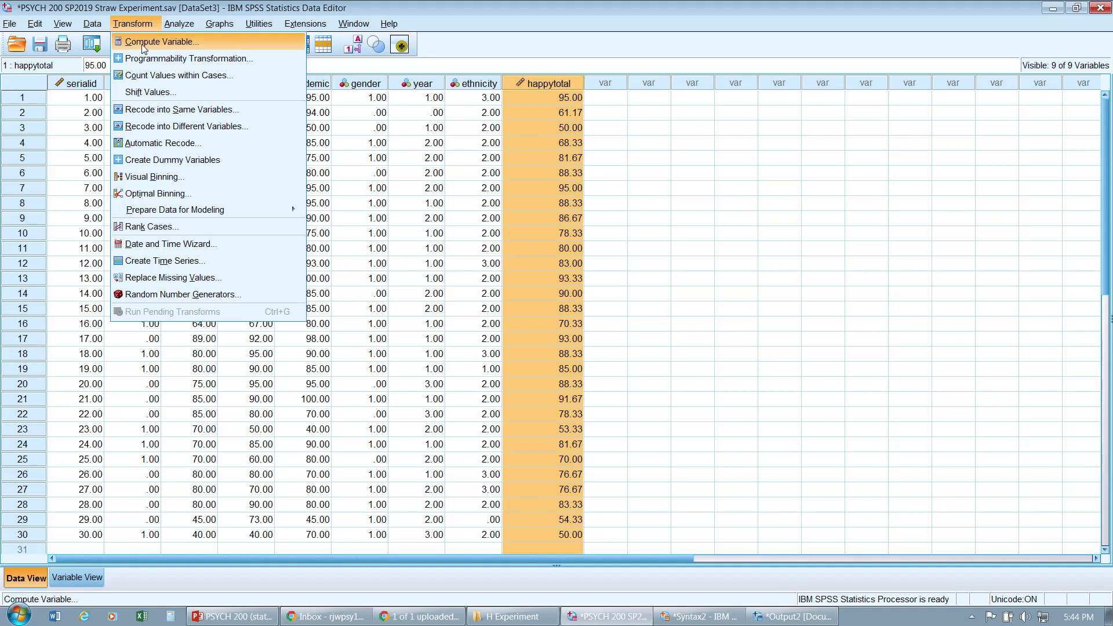
left_click(143, 48)
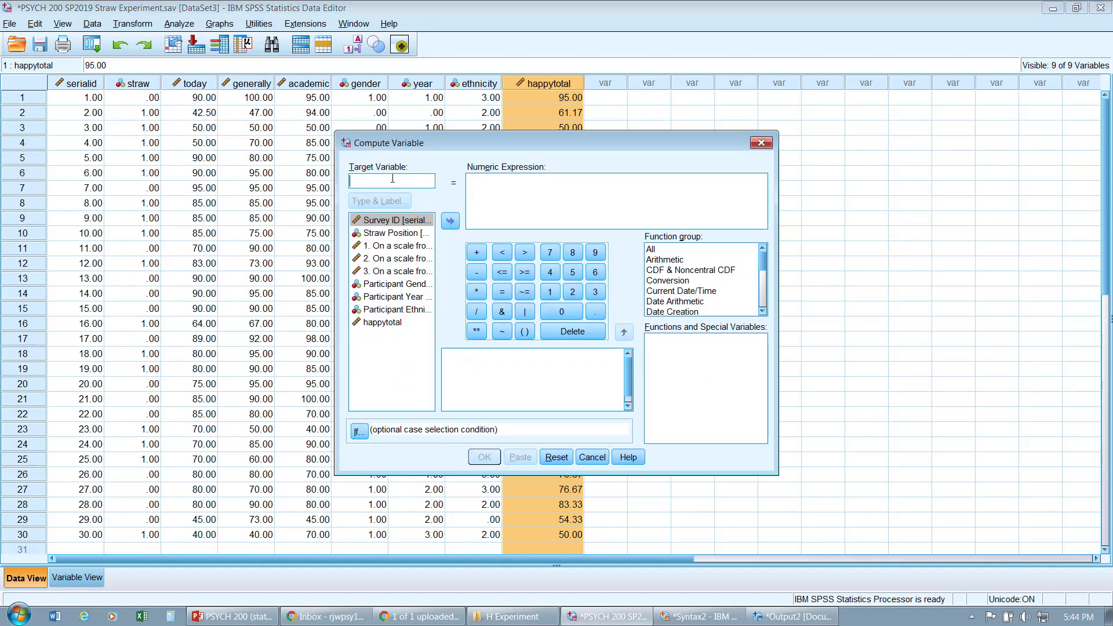
type("happytotal")
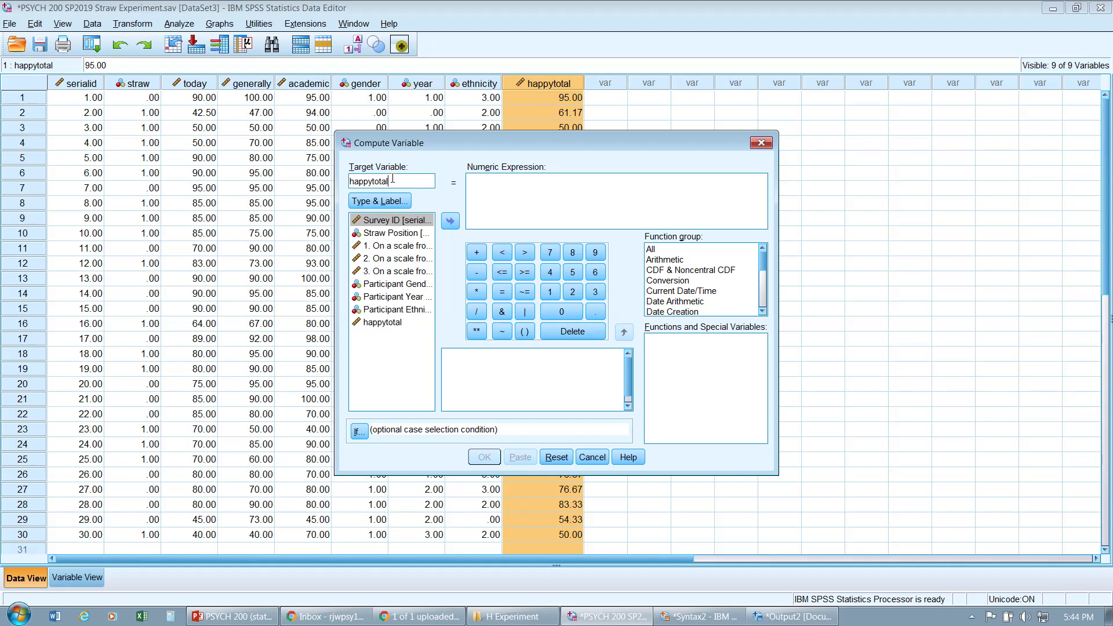
Step: Browse the function groups and insert the Statistical Mean function into the numeric expression
left_click(500, 185)
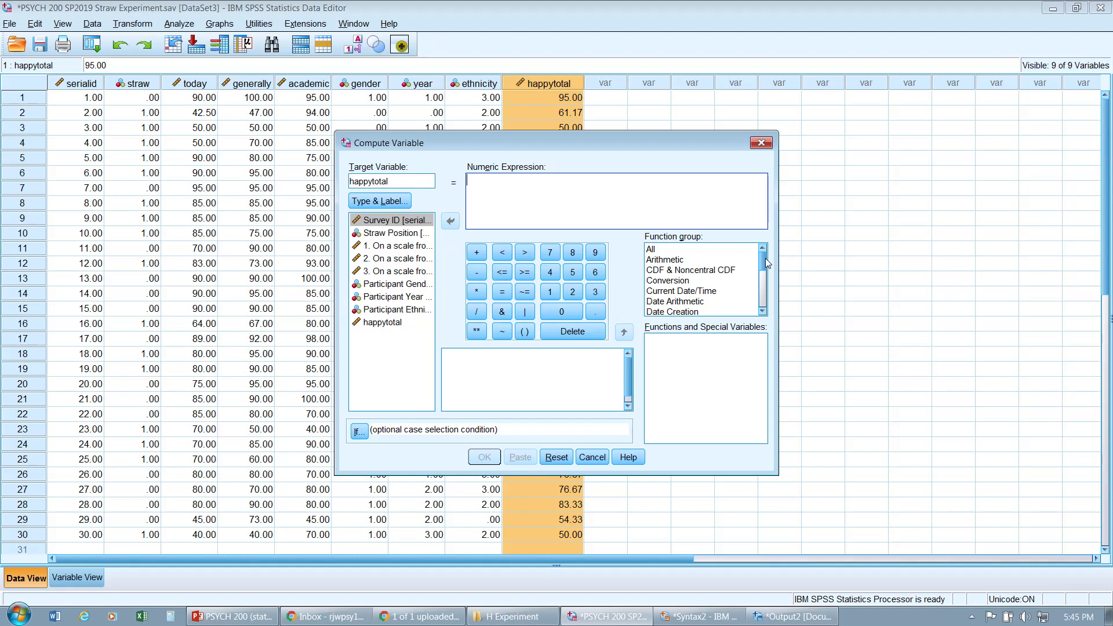
left_click(715, 259)
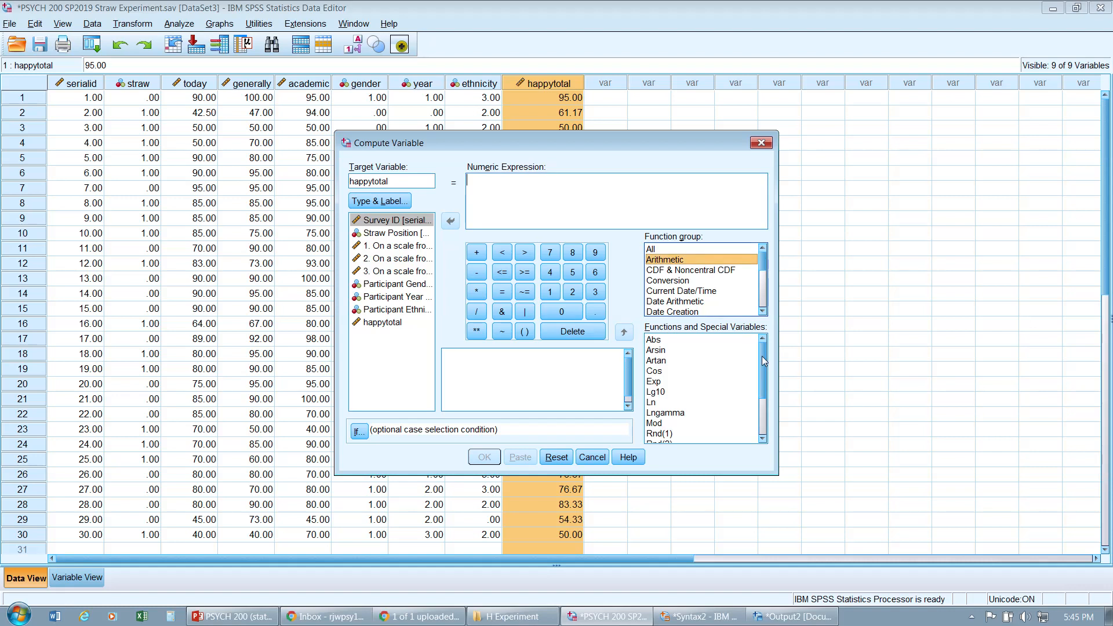
mouse_move(762, 356)
left_mouse_down()
mouse_move(766, 414)
mouse_move(765, 363)
left_mouse_up()
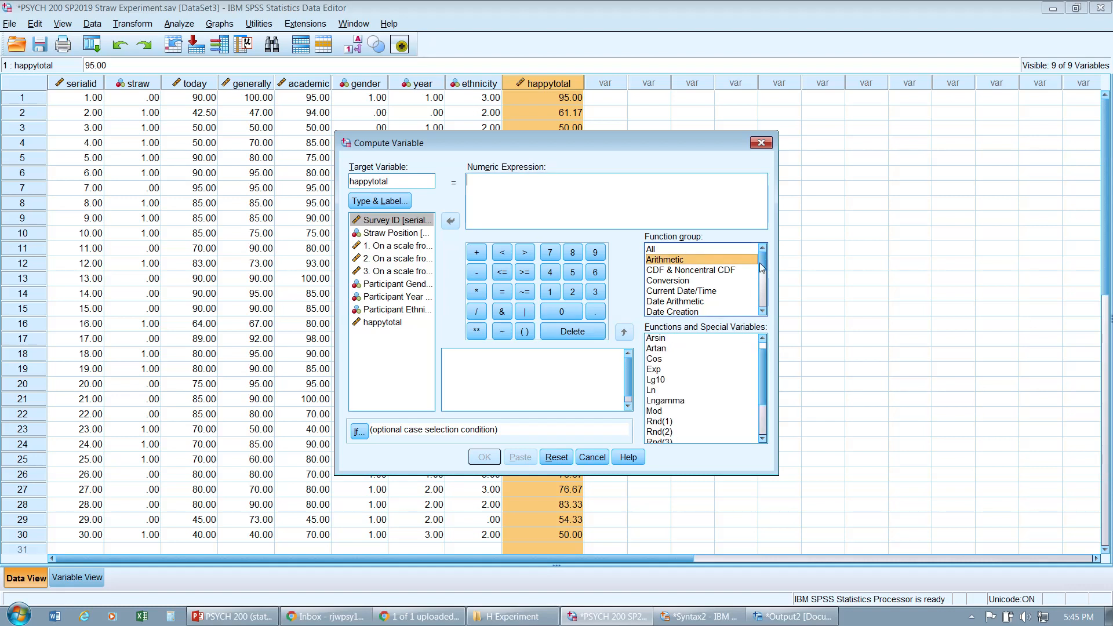
mouse_move(762, 268)
left_mouse_down()
mouse_move(774, 316)
mouse_move(764, 249)
left_mouse_up()
left_click_drag(763, 372, 769, 340)
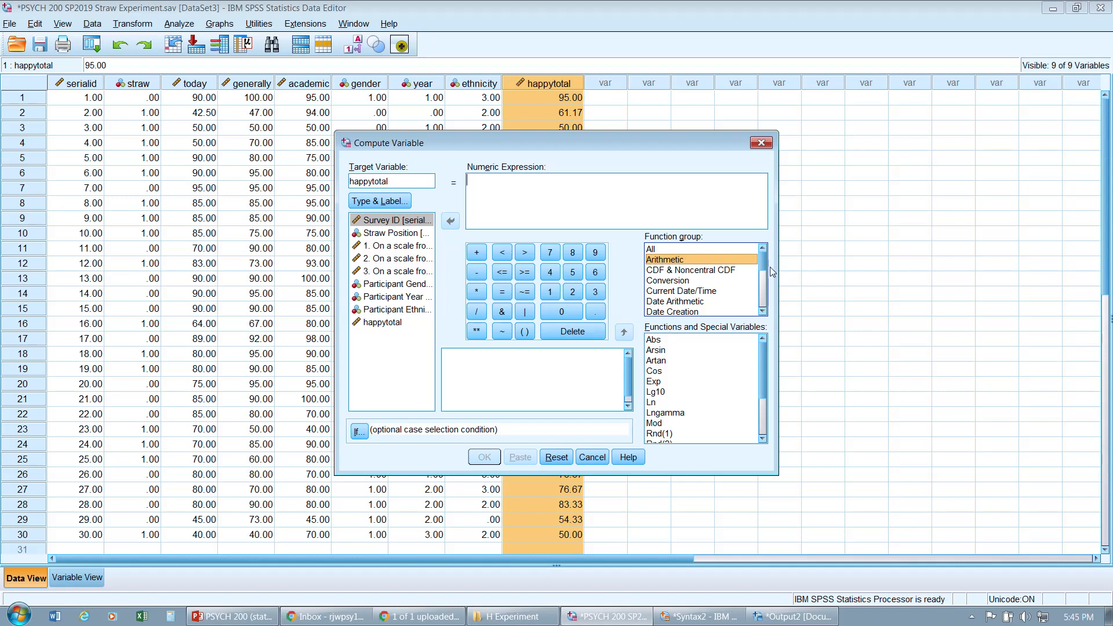
left_click_drag(765, 262, 769, 301)
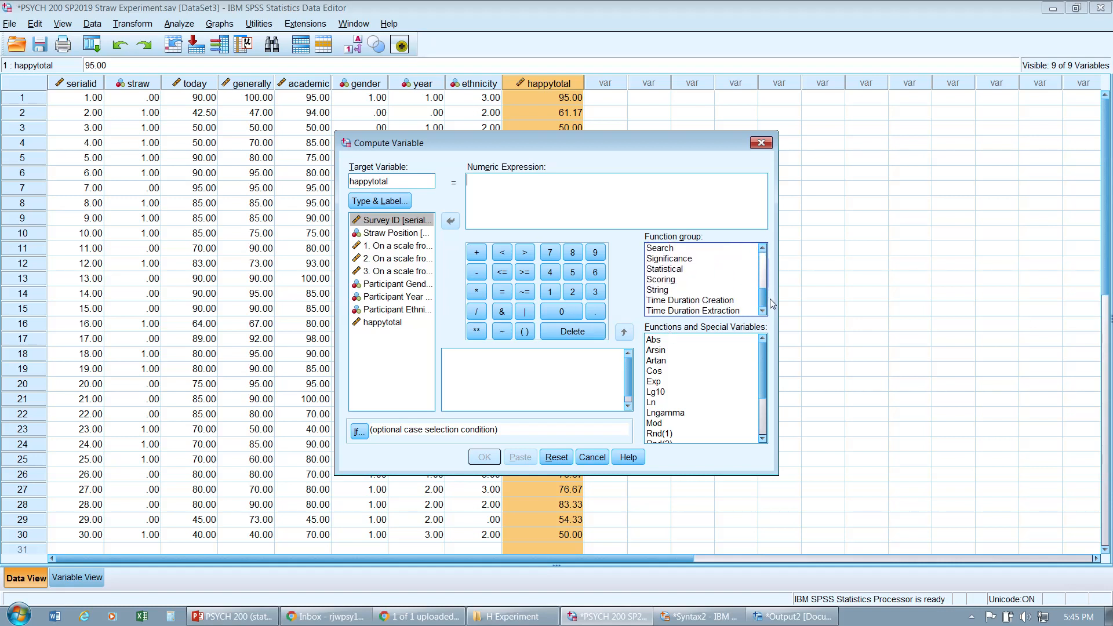
left_click(704, 282)
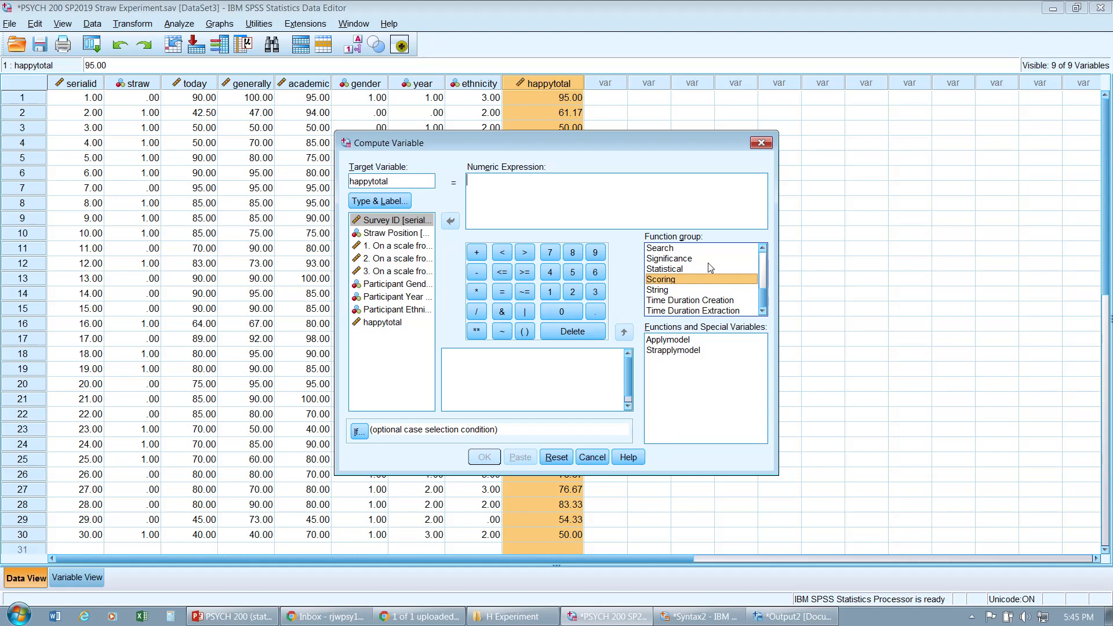
scroll(706, 270, "up", 1)
left_click(702, 292)
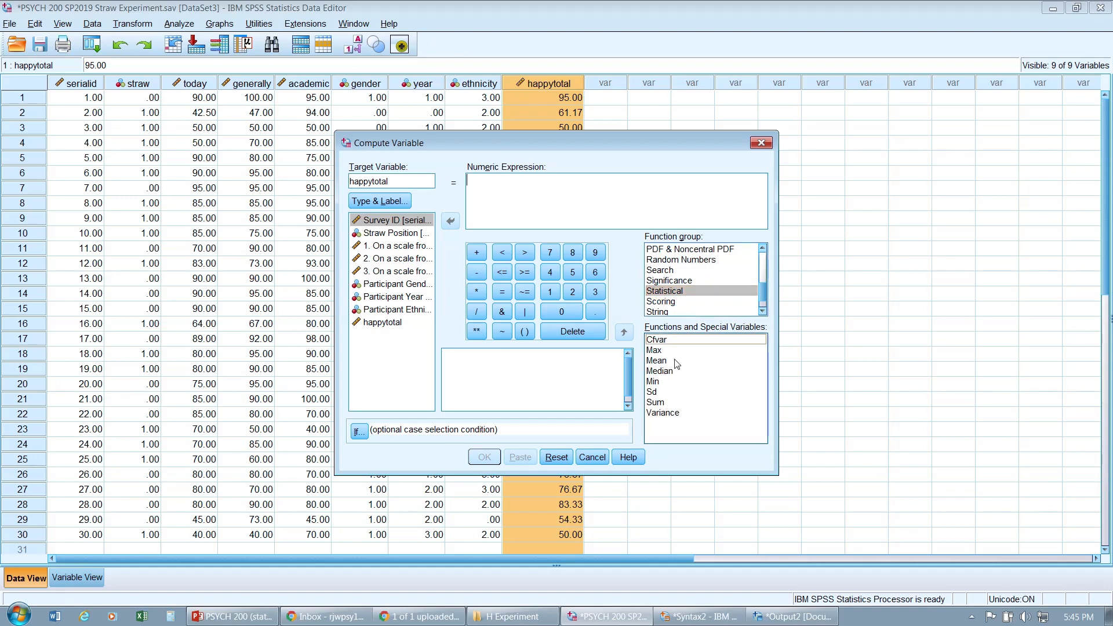
double_click(656, 361)
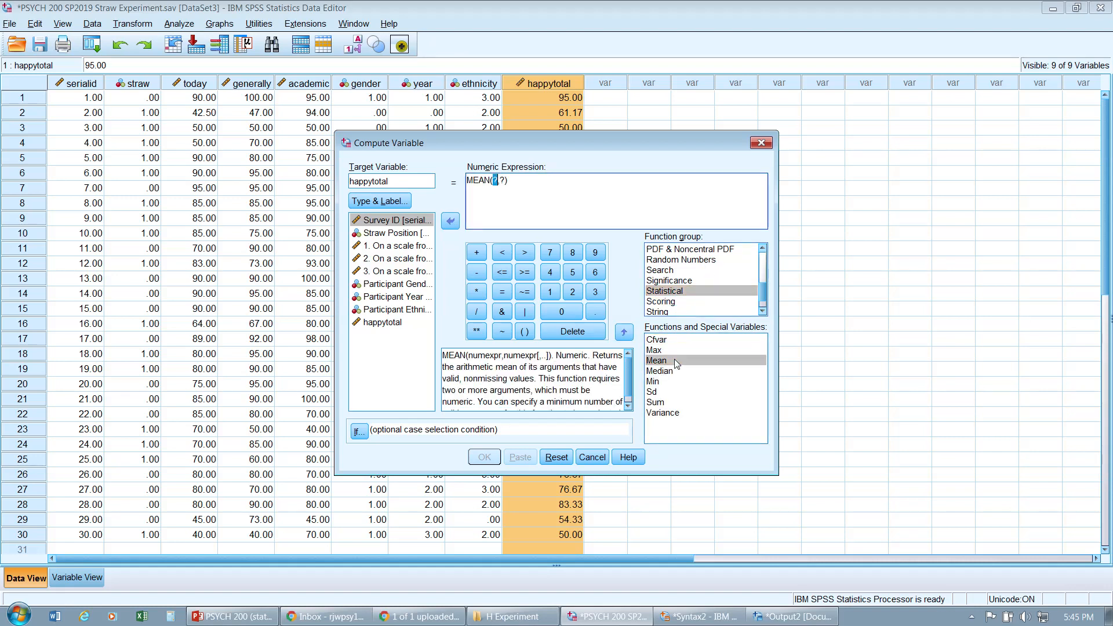
Step: Fill the Mean function with today, generally and academic so the expression reads MEAN(today,generally,academic)
left_click(387, 246)
left_click(394, 272)
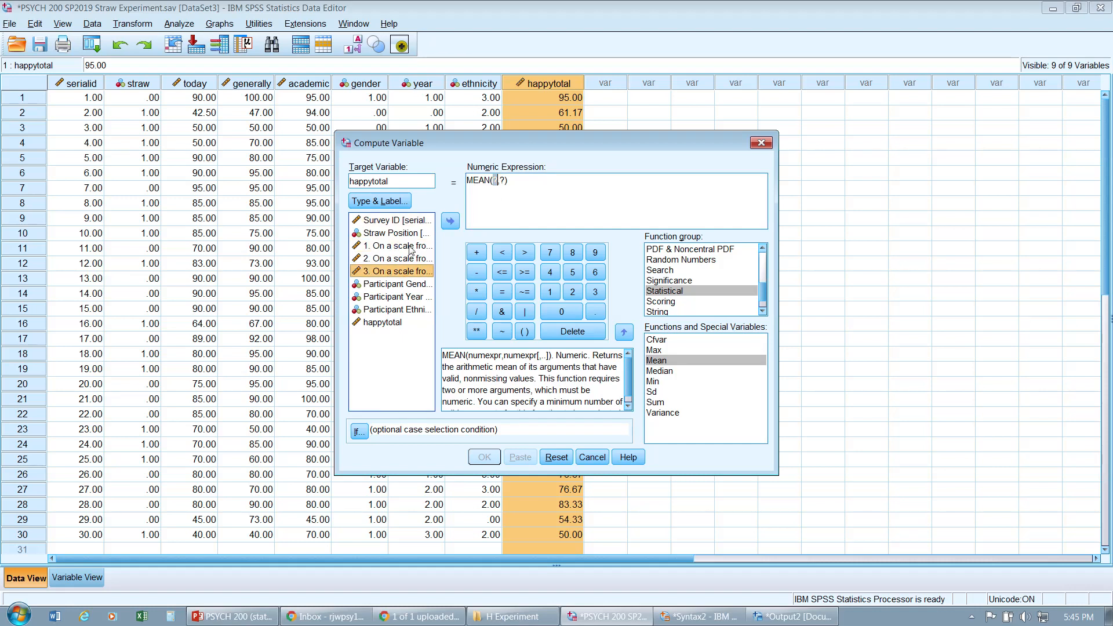
double_click(412, 248)
left_click(410, 259)
left_click(451, 221)
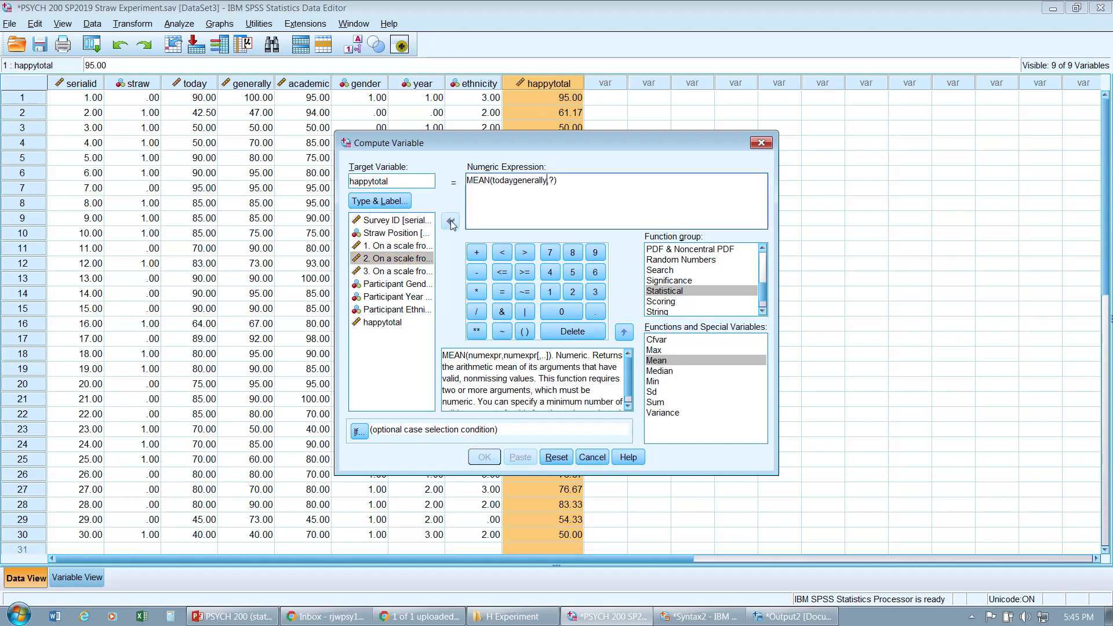
left_click(516, 183)
type(",")
double_click(555, 180)
double_click(410, 271)
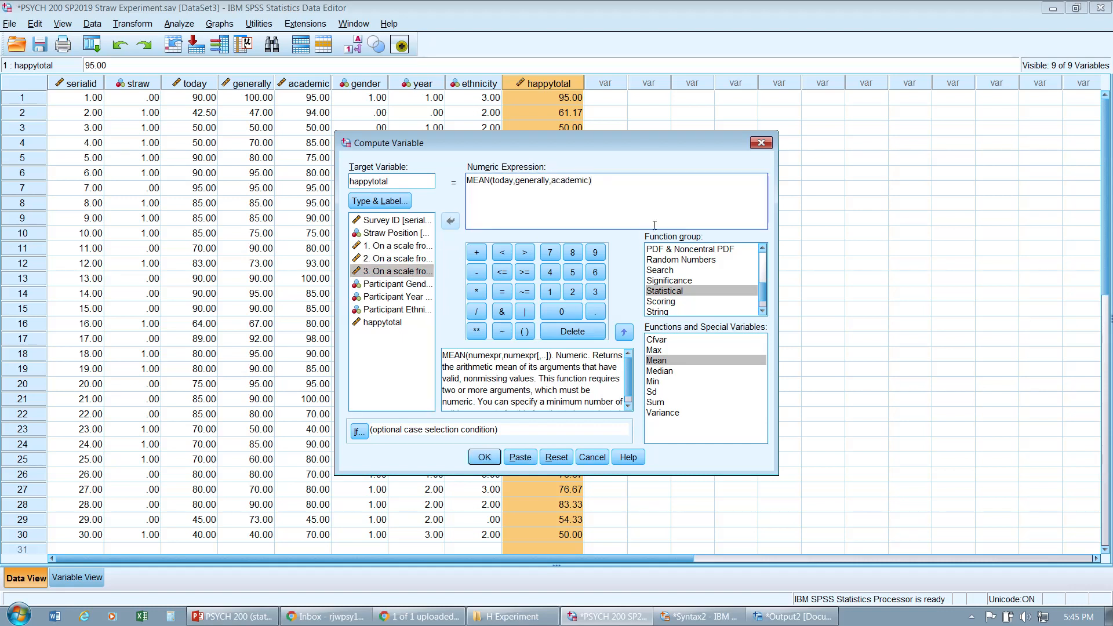
Step: Change the target variable to happytotal2 and paste the compute command into the syntax editor
left_click(520, 457)
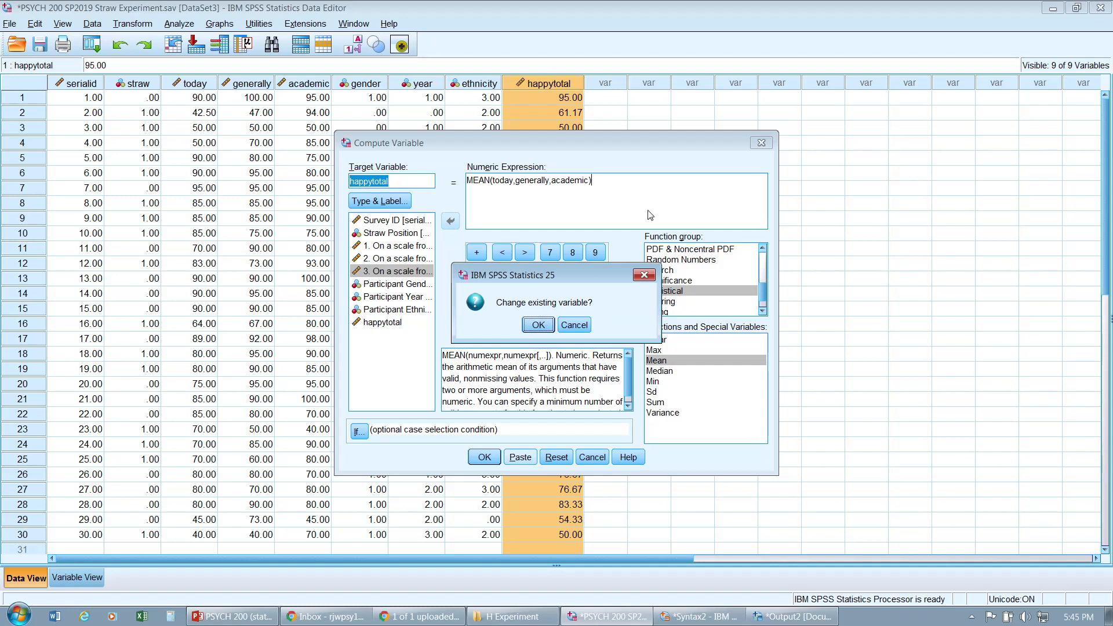
left_click(638, 274)
left_click(397, 180)
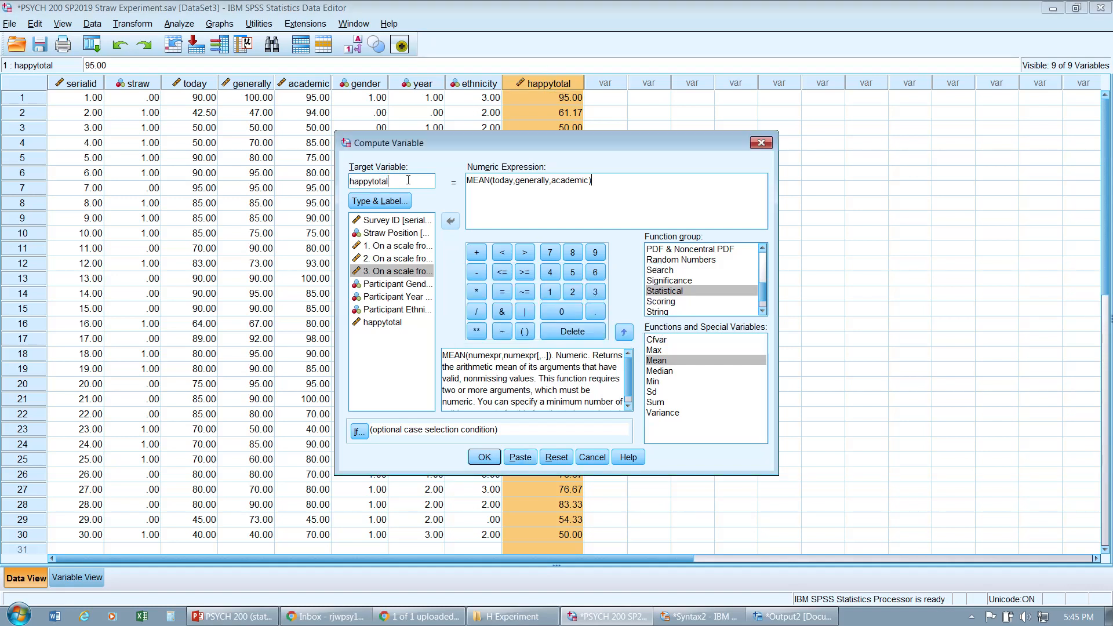
type("2")
left_click(485, 458)
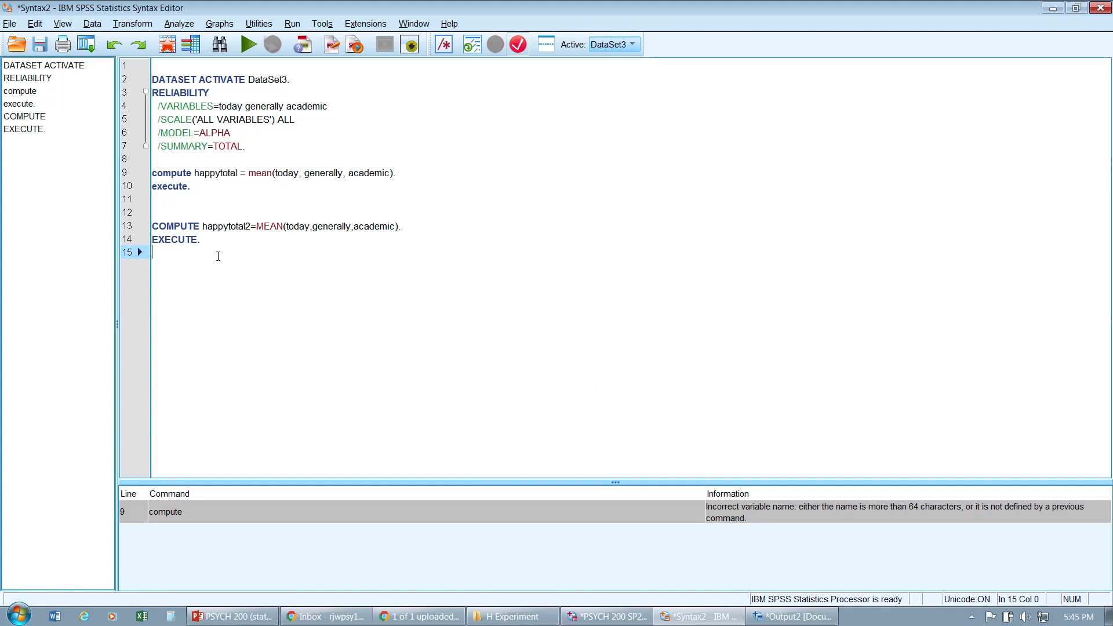
Step: Delete the pasted happytotal2 COMPUTE and EXECUTE lines from the syntax
left_click_drag(200, 240, 152, 226)
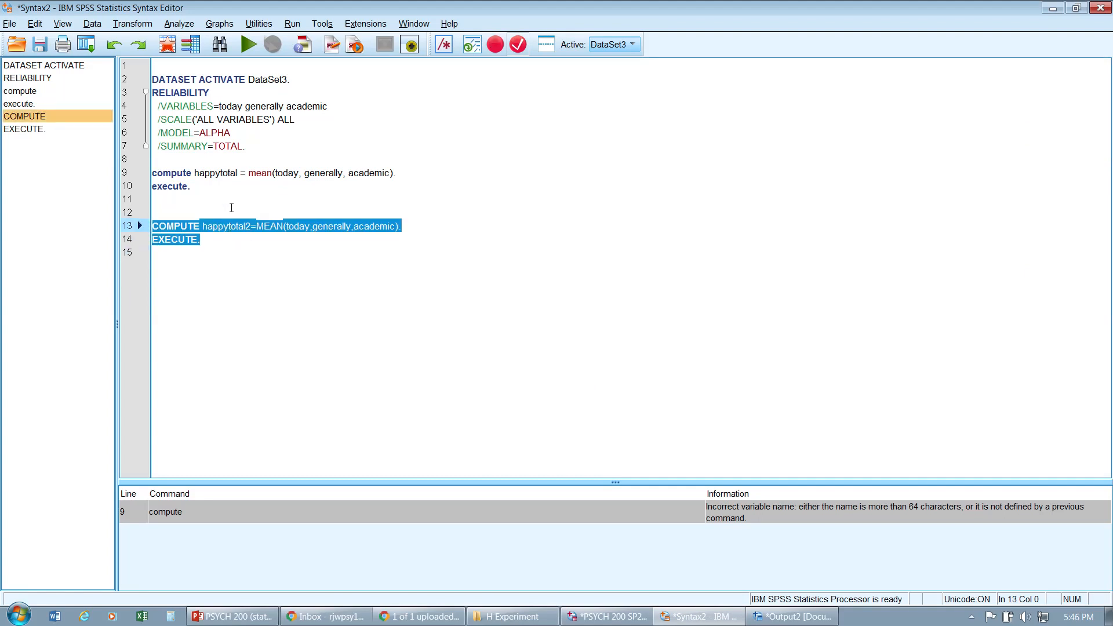
left_click_drag(251, 227, 150, 226)
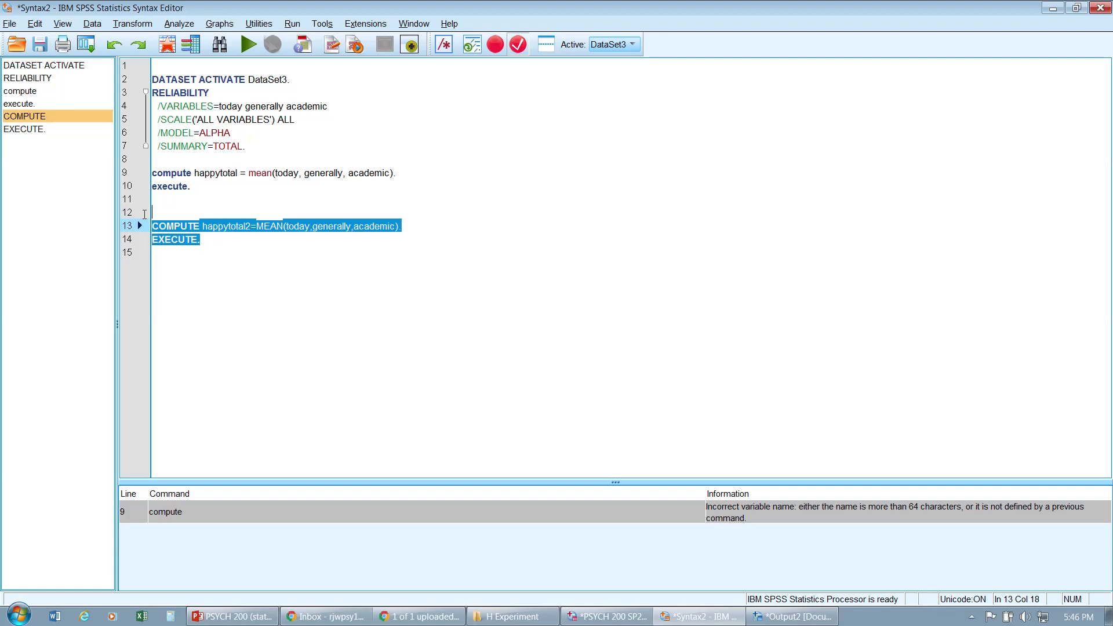
key("Delete")
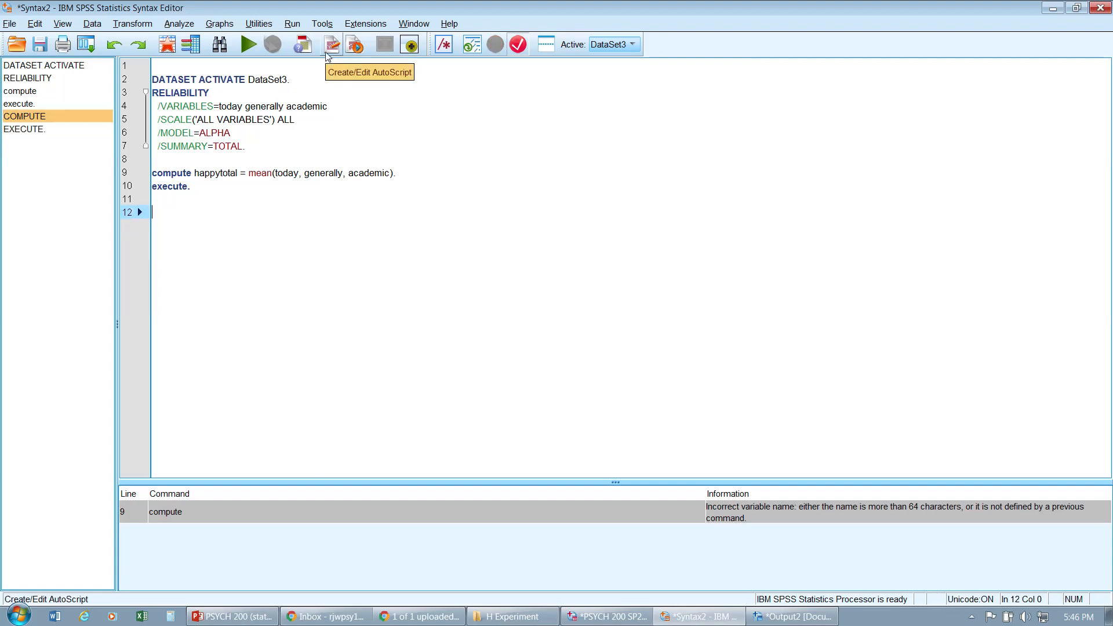
left_click(198, 202)
left_click(202, 186)
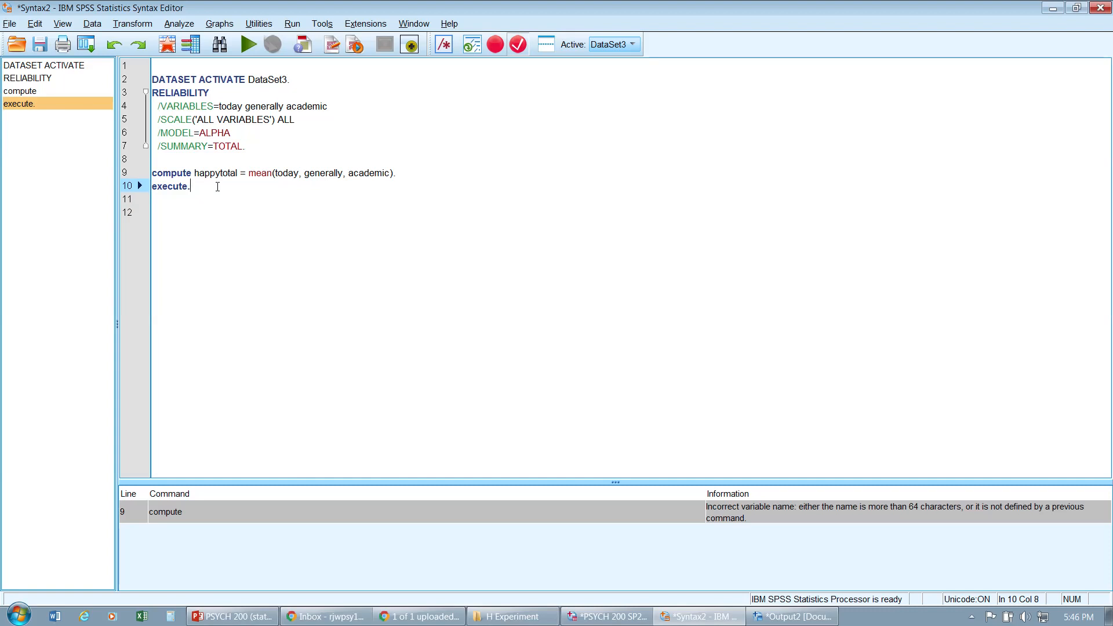
left_click(11, 23)
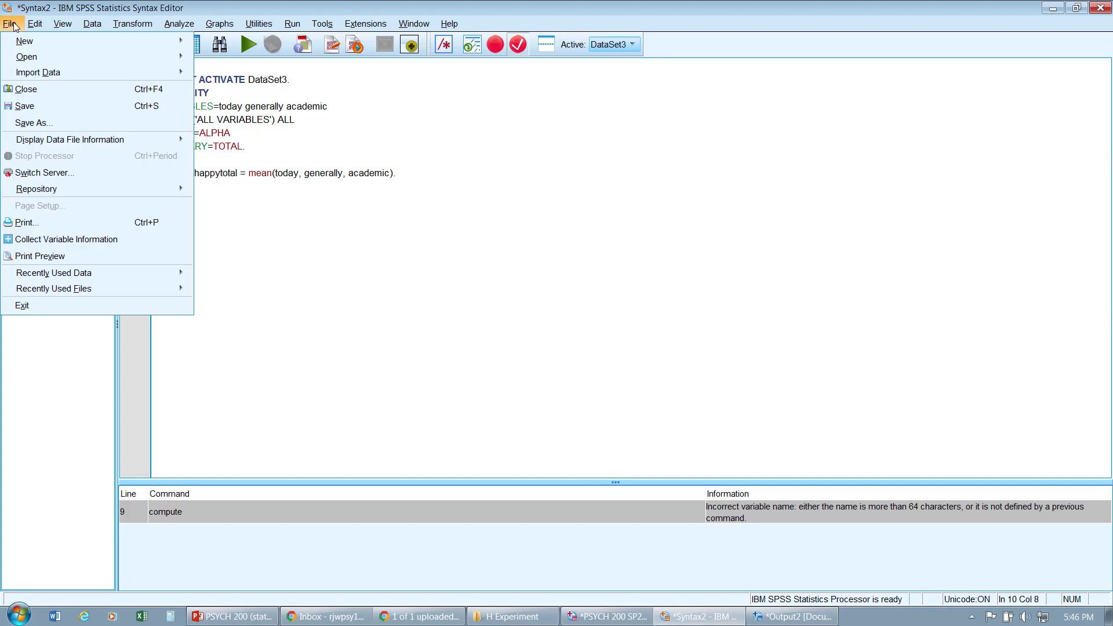
left_click(60, 123)
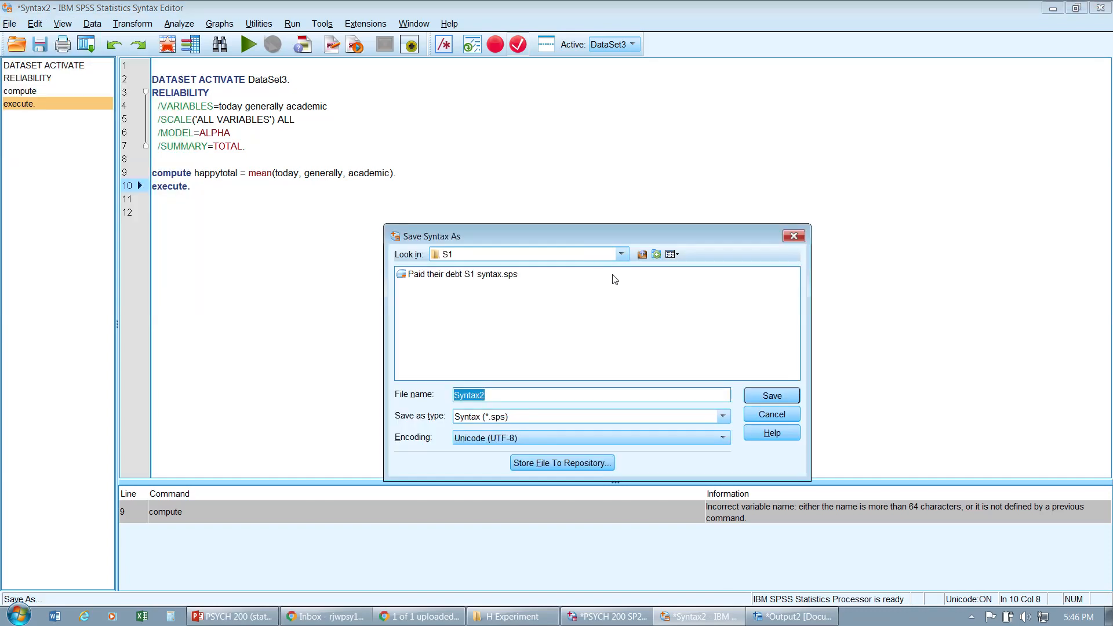
left_click(793, 236)
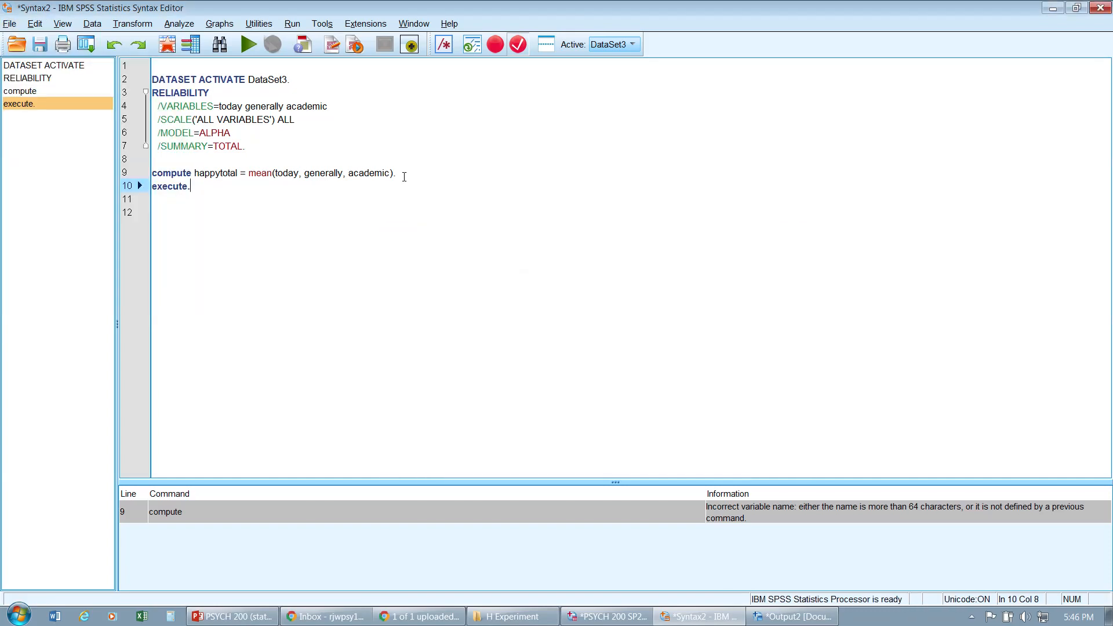
Step: Insert a comment line **alpha = .82* between the RELIABILITY block and the compute line
left_click(287, 145)
key("Return")
key("Return")
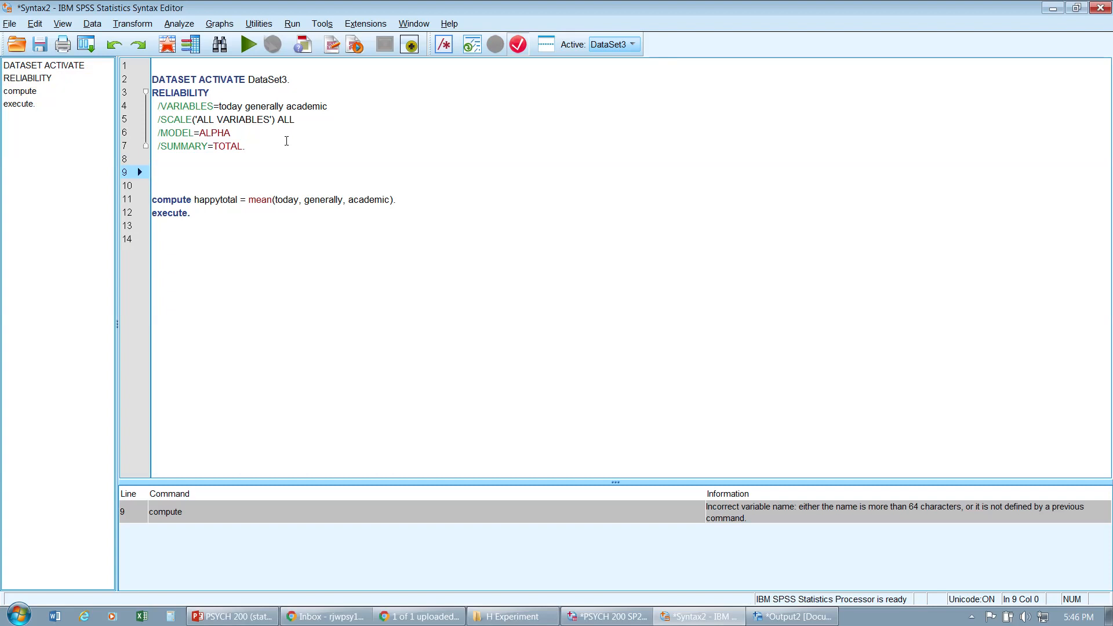
type("**")
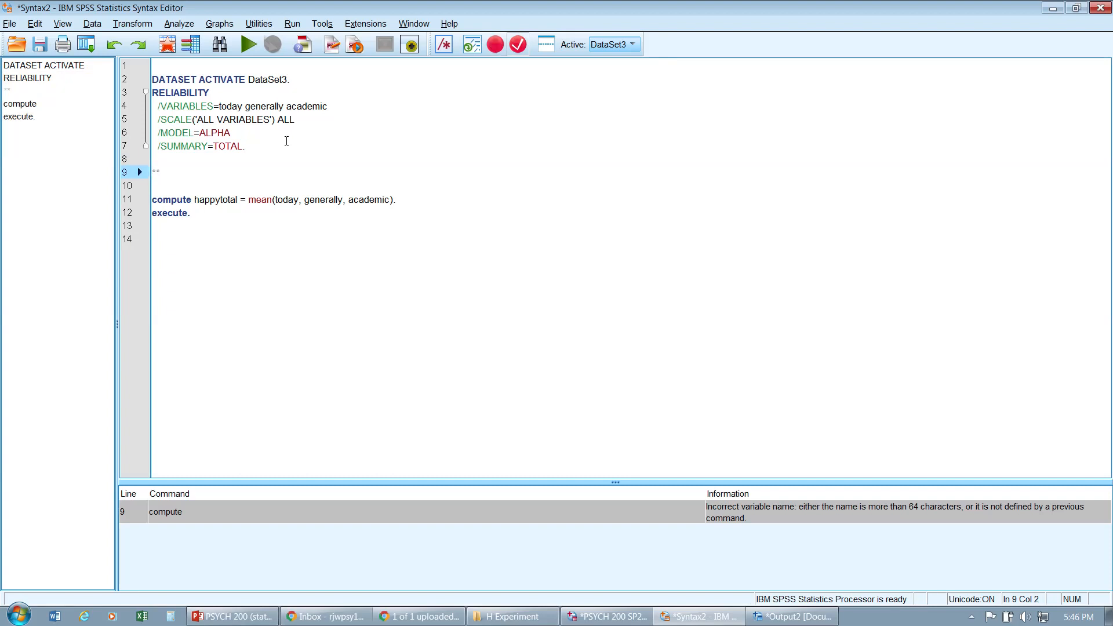
key("BackSpace")
type("*alpha ")
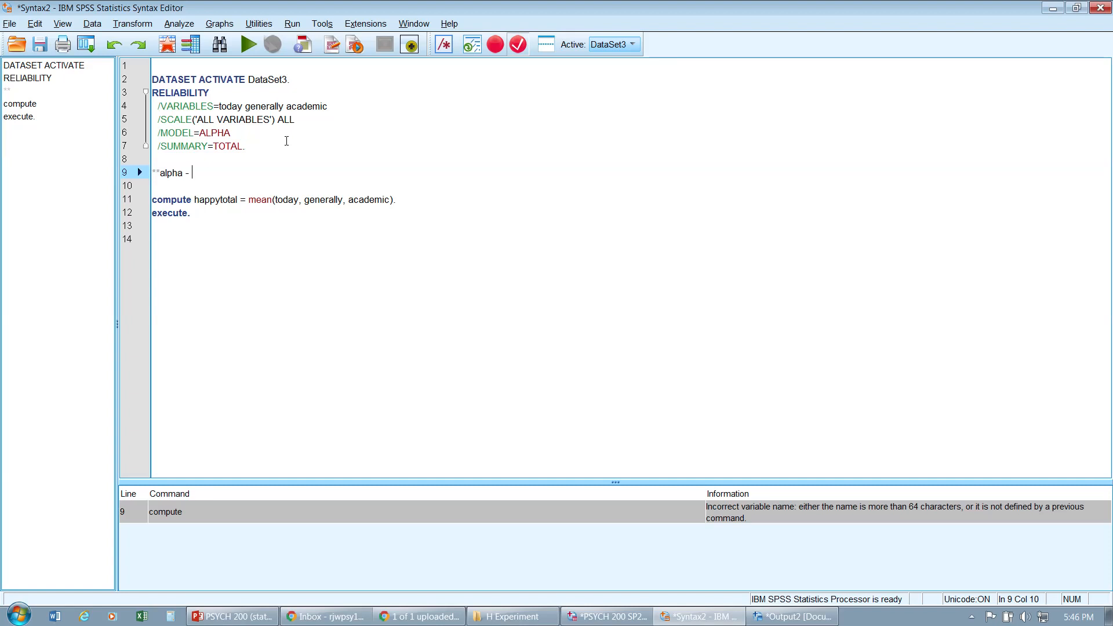
type("= .82*")
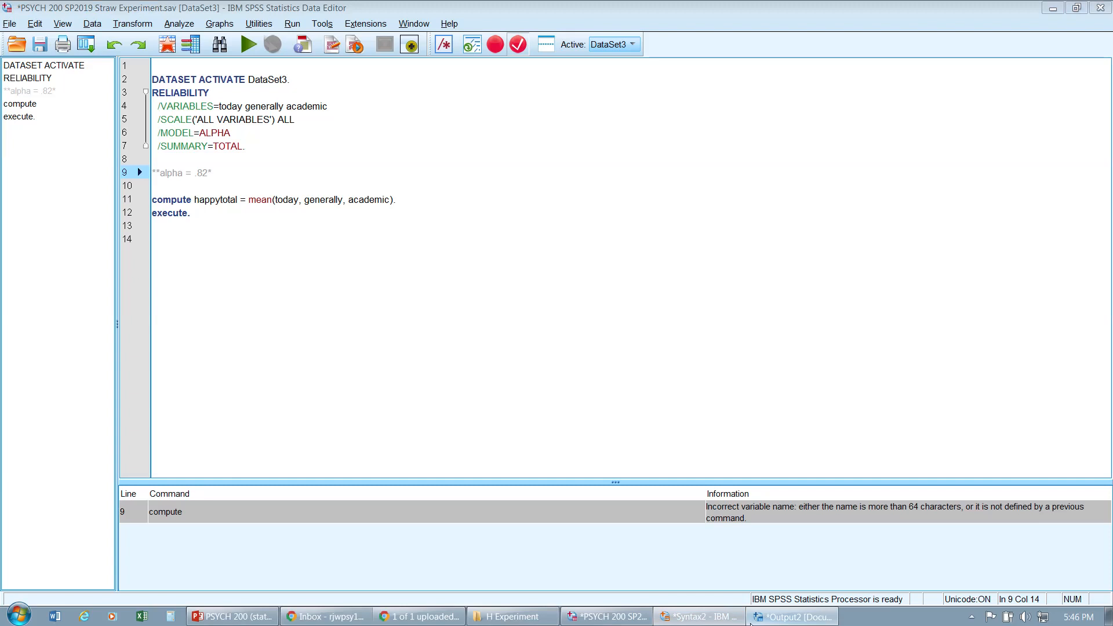
Step: Check the Cronbach's alpha result in the output viewer, then minimize it
left_click(751, 623)
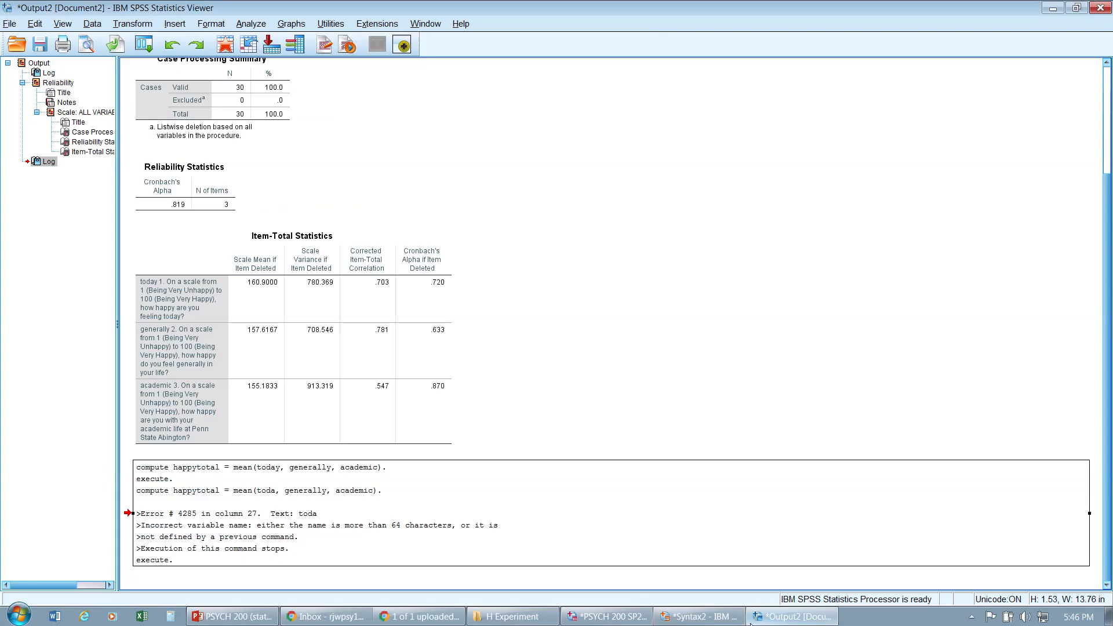
left_click(229, 183)
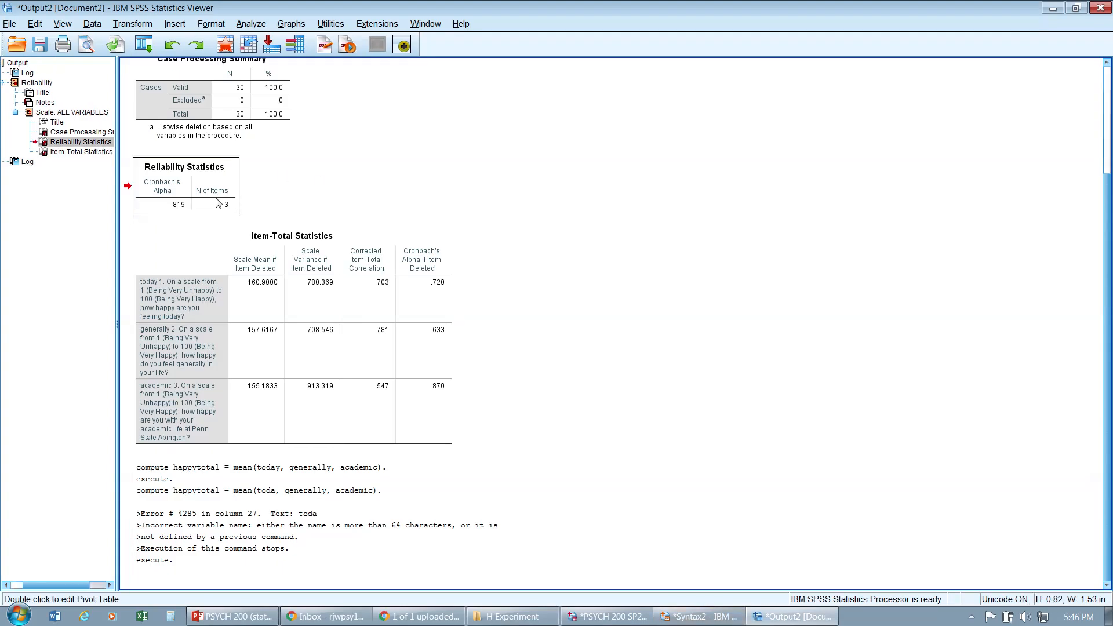
left_click(1052, 8)
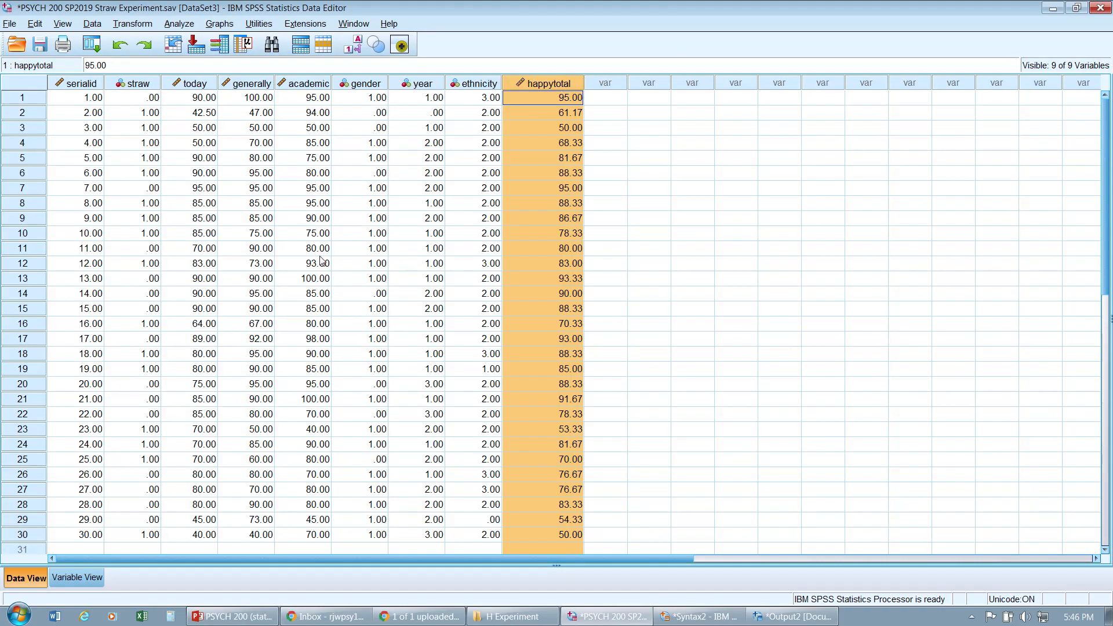
Step: Open Save As for the syntax file and go up the folder tree to Removable Disk (E:)
left_click(677, 618)
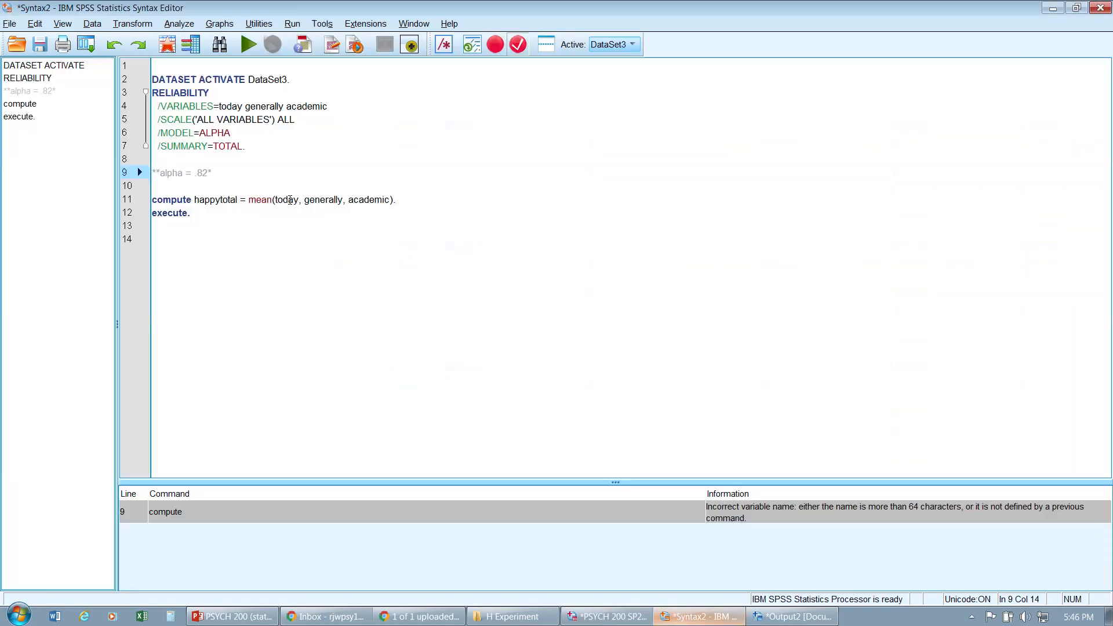
left_click(17, 25)
left_click(51, 123)
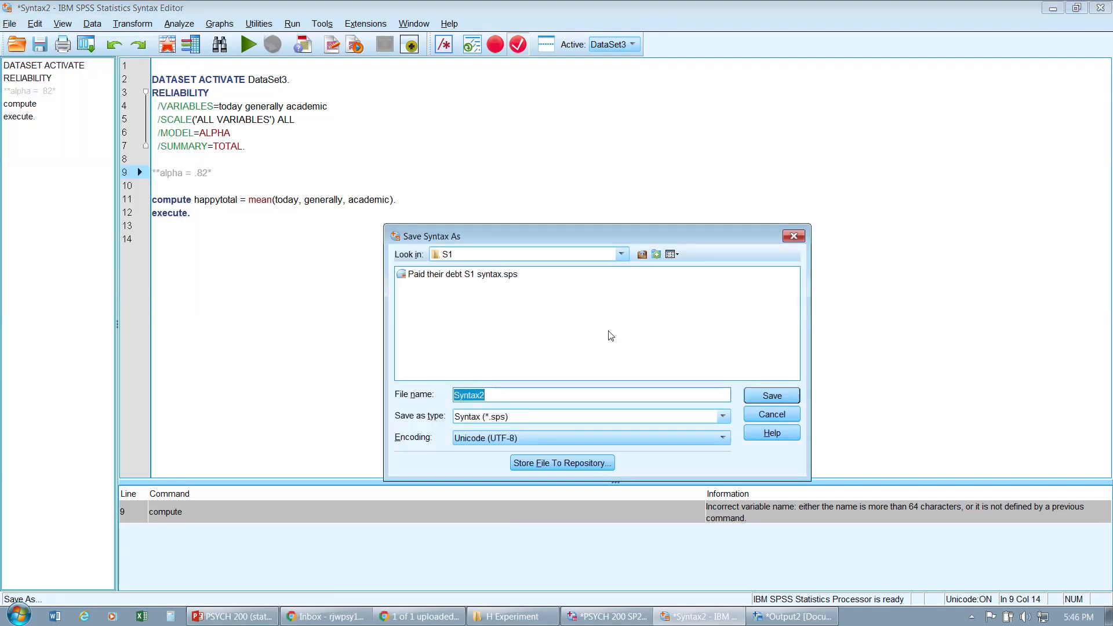
left_click(643, 254)
left_click(643, 254)
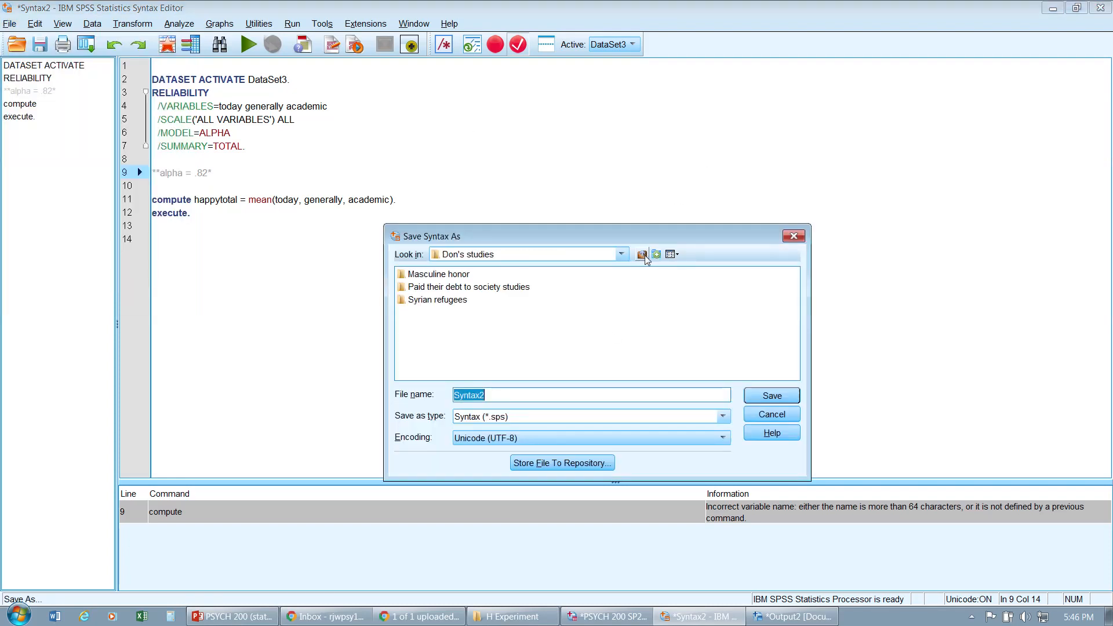
left_click(643, 254)
left_click(643, 254)
left_click(643, 254)
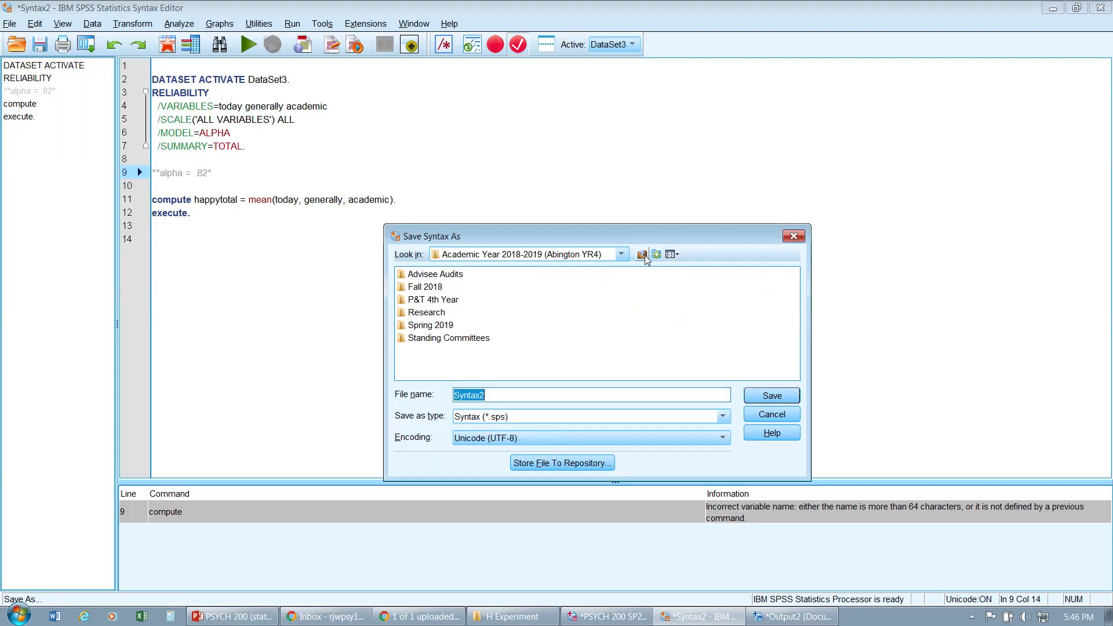
left_click(643, 255)
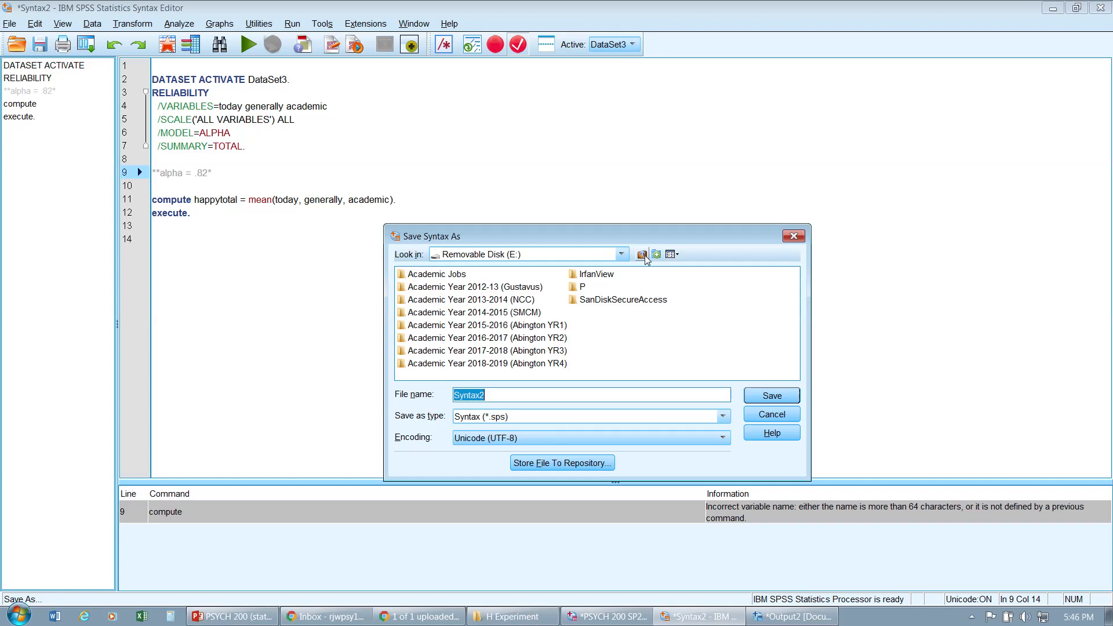
Step: Browse into Academic Year 2018-2019, Spring 2019, PSYCH 200, b. First day, and H Experiment folders in the save dialog
double_click(542, 364)
double_click(439, 325)
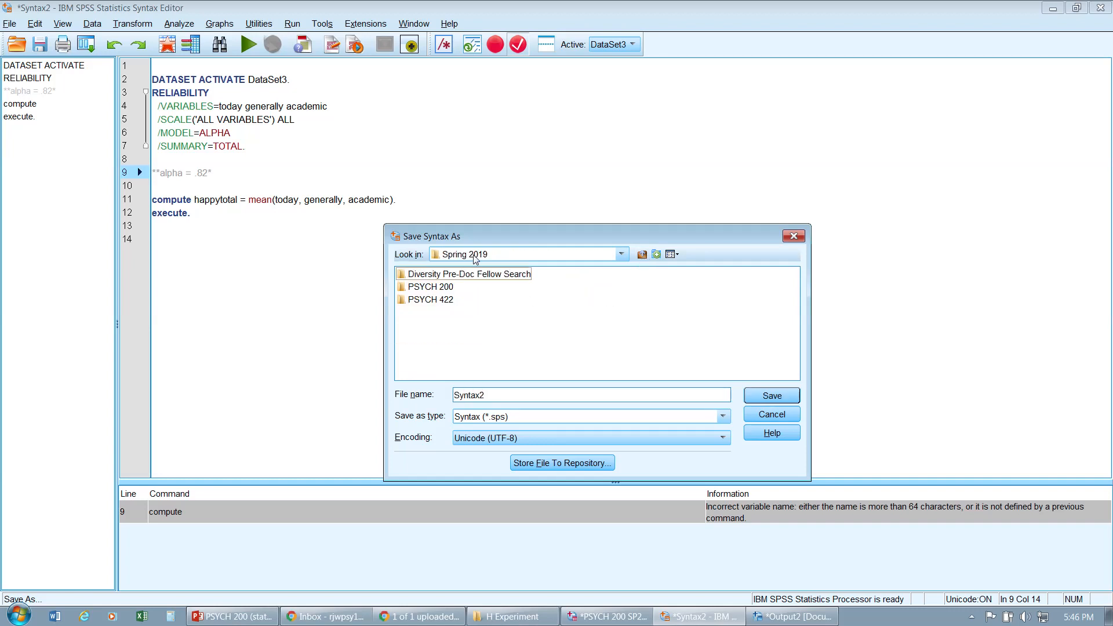
double_click(443, 293)
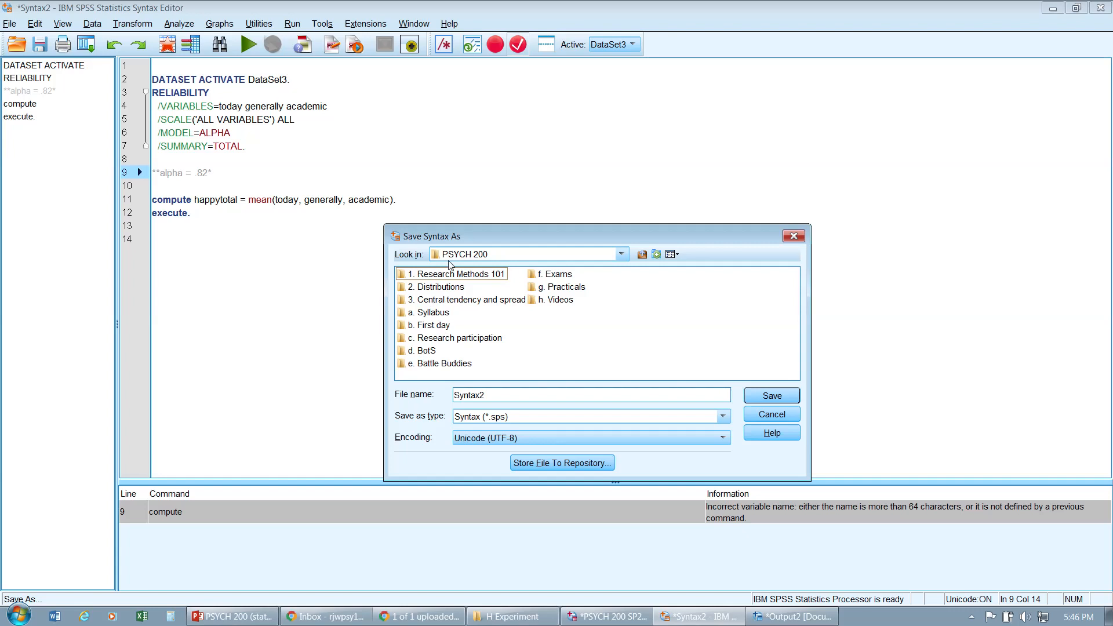
left_click(440, 330)
double_click(440, 329)
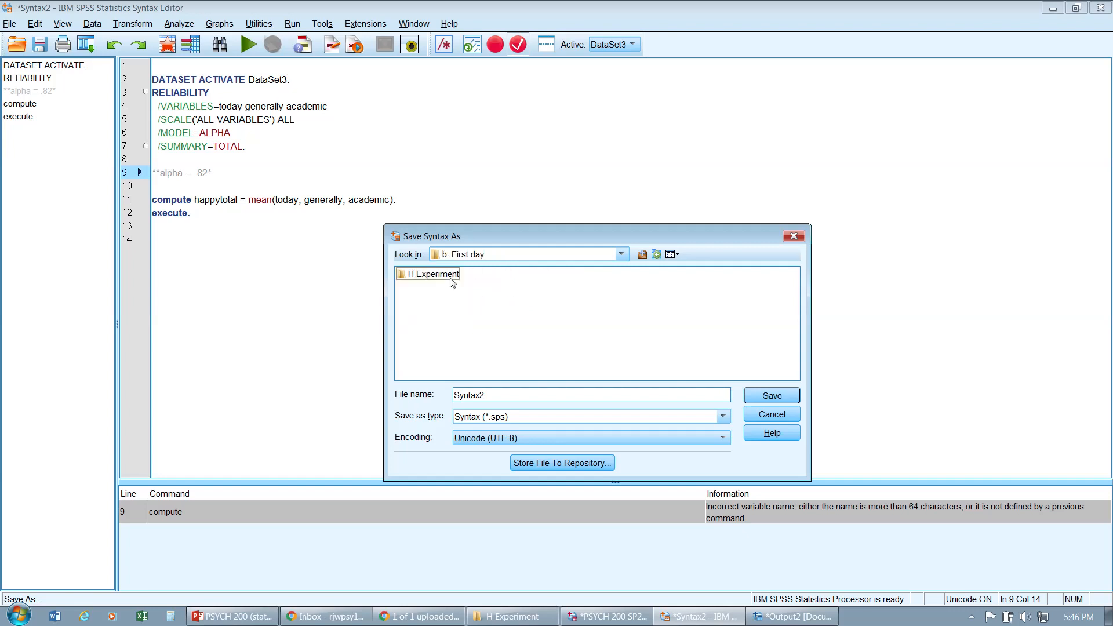
double_click(450, 275)
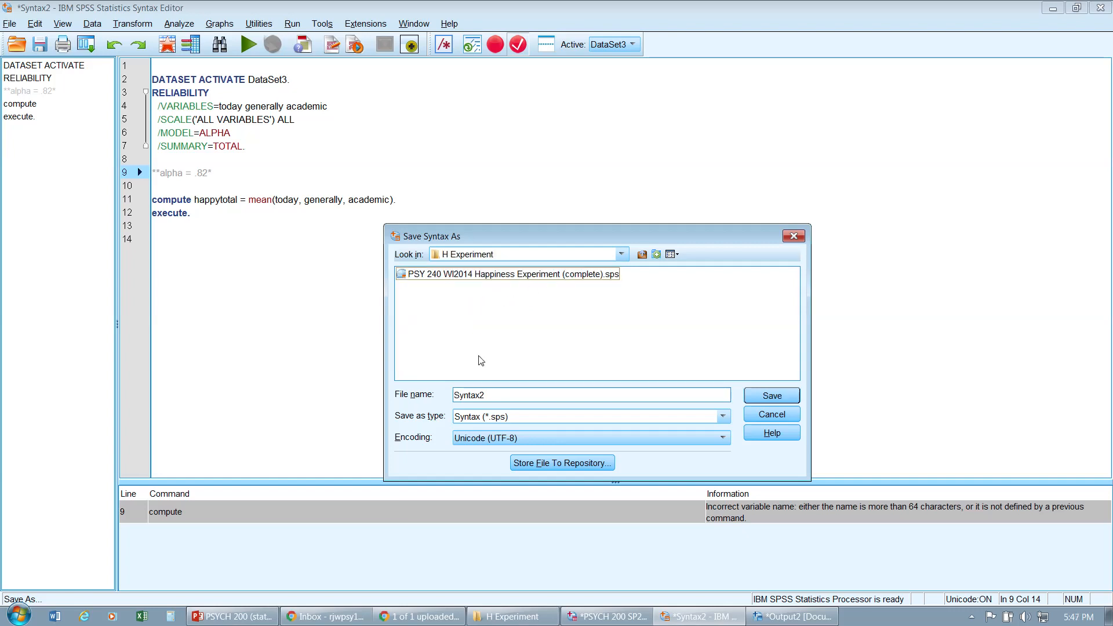
Step: Name the syntax file PSYCH 200 SP2019 Straw Experiment and save it
left_click_drag(493, 398, 455, 394)
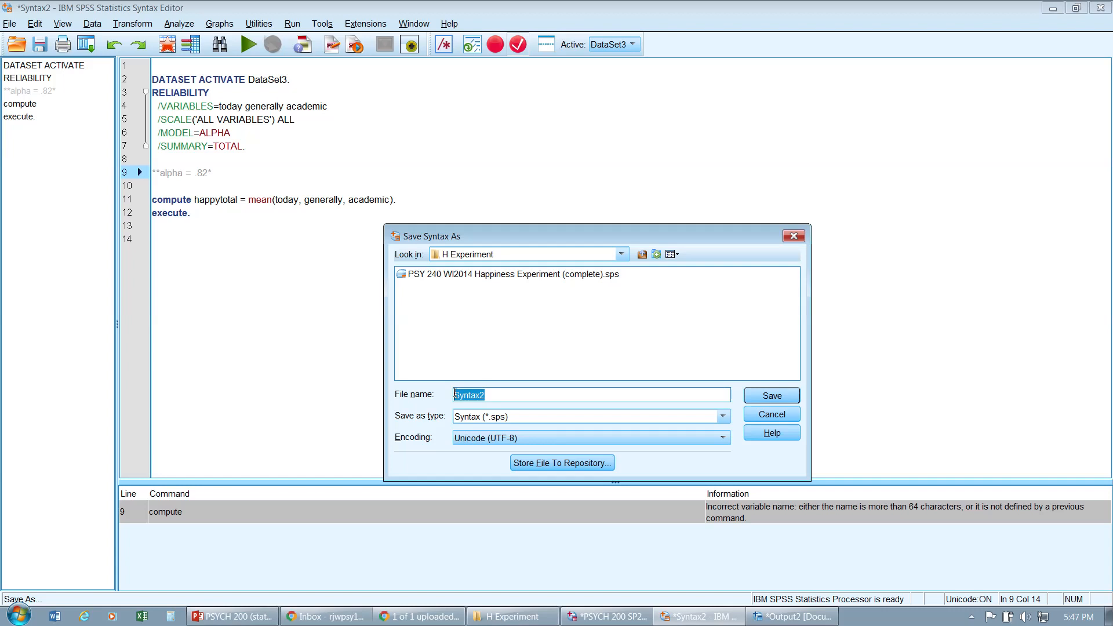
type("PSY")
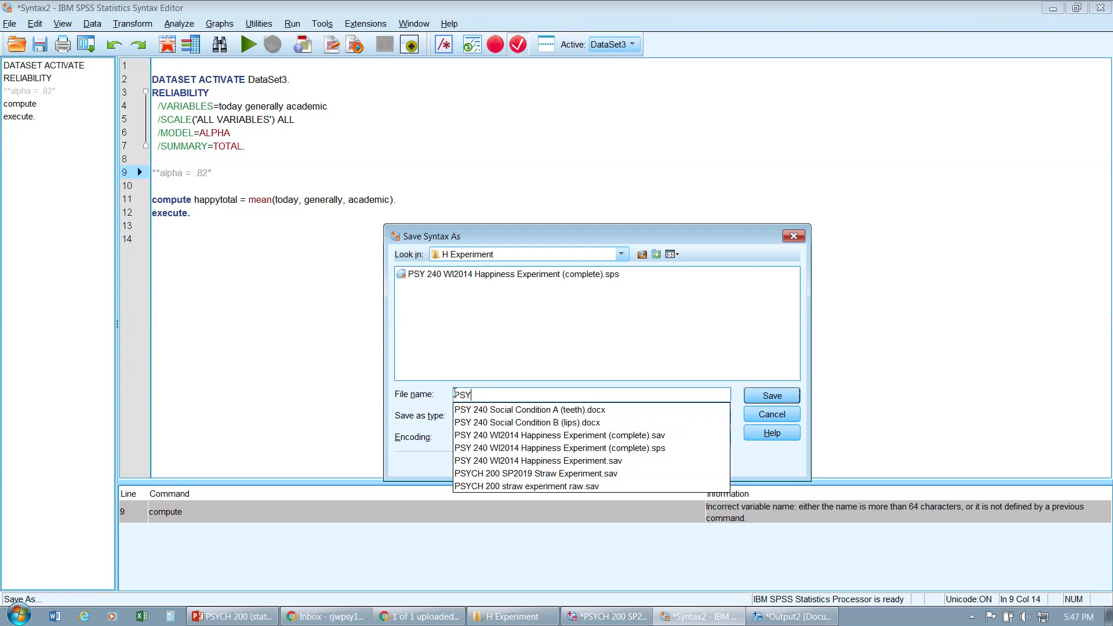
type("CH 200")
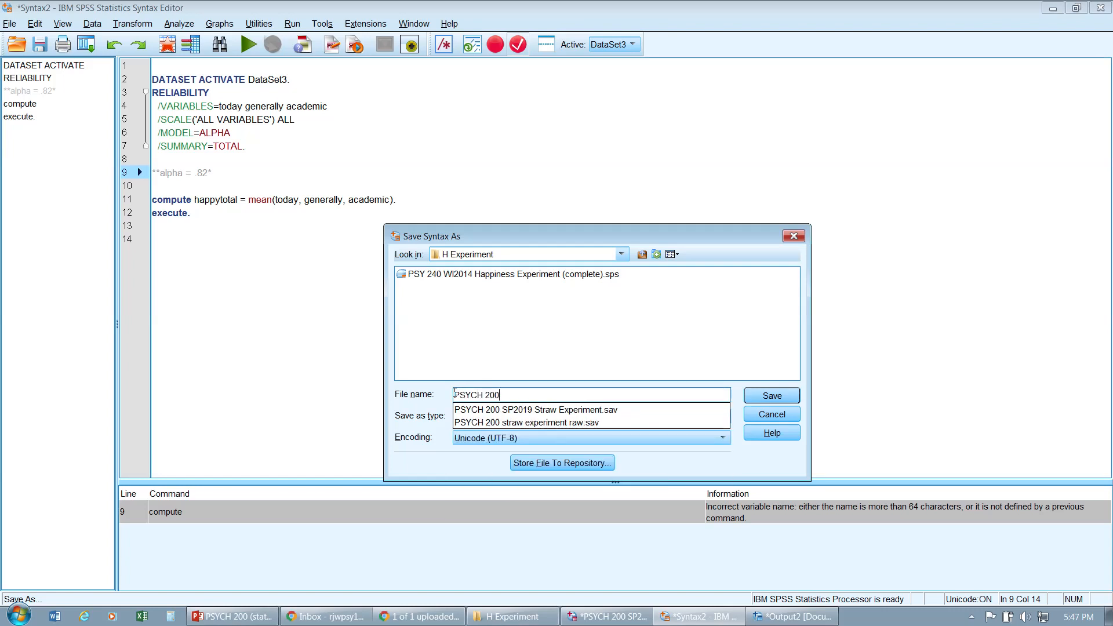
key("Down")
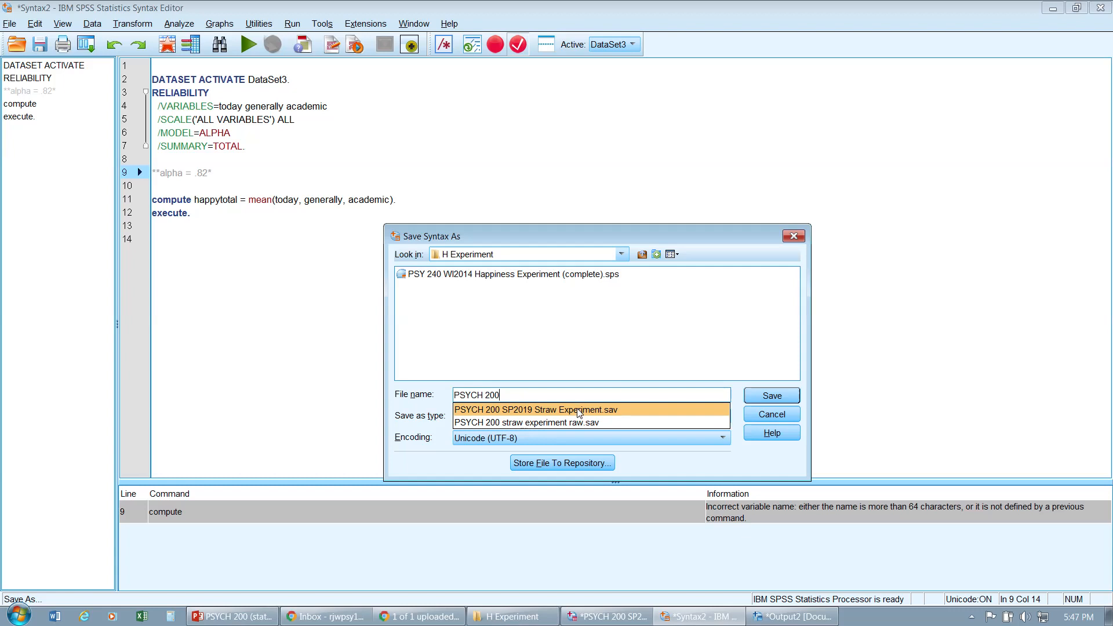
key("Return")
key("BackSpace")
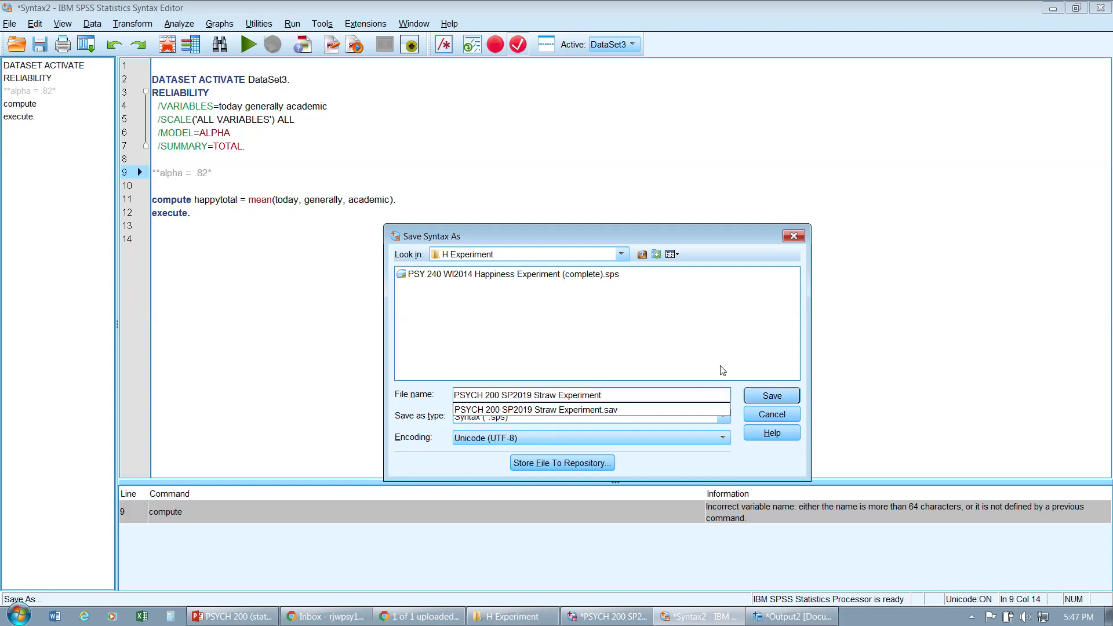
left_click(768, 398)
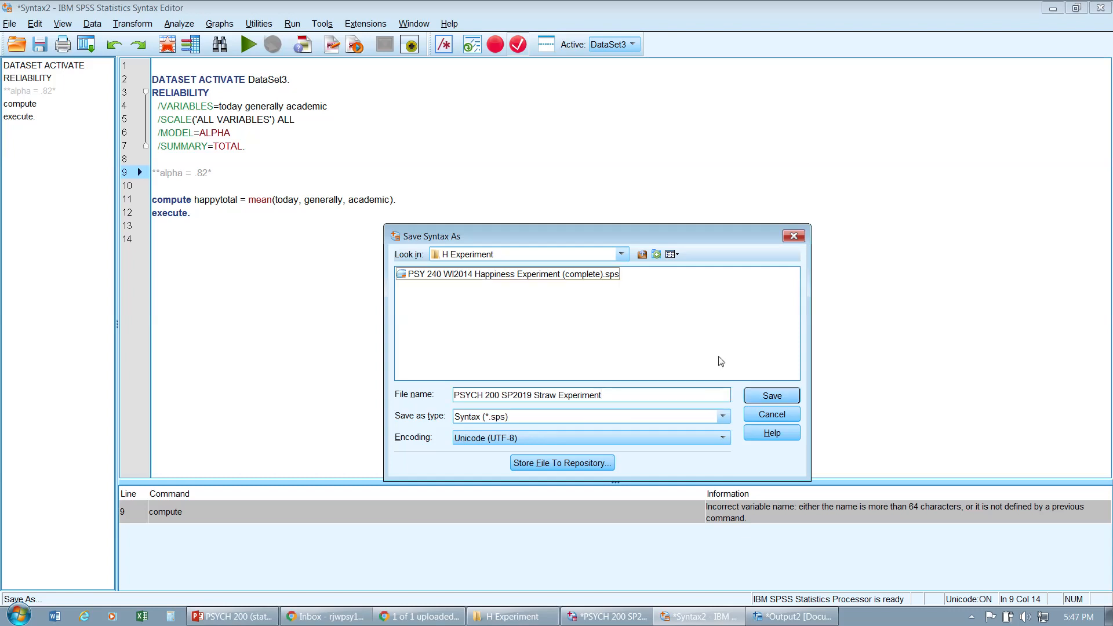
left_click(777, 398)
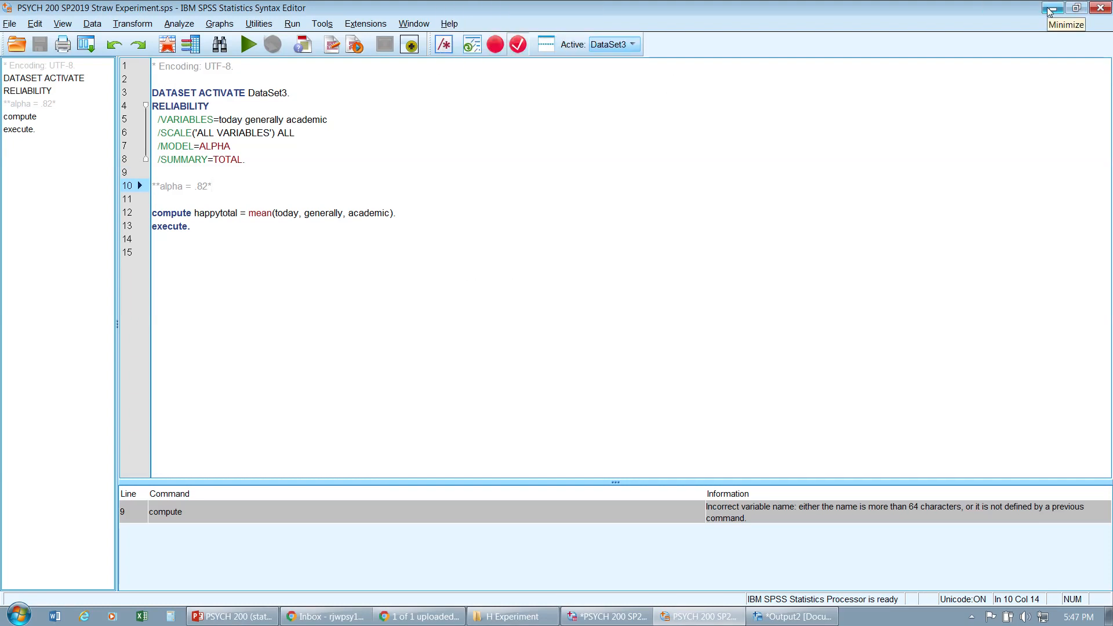
Step: Add a closing asterisk to the alpha comment line, then minimize the syntax editor
type("*")
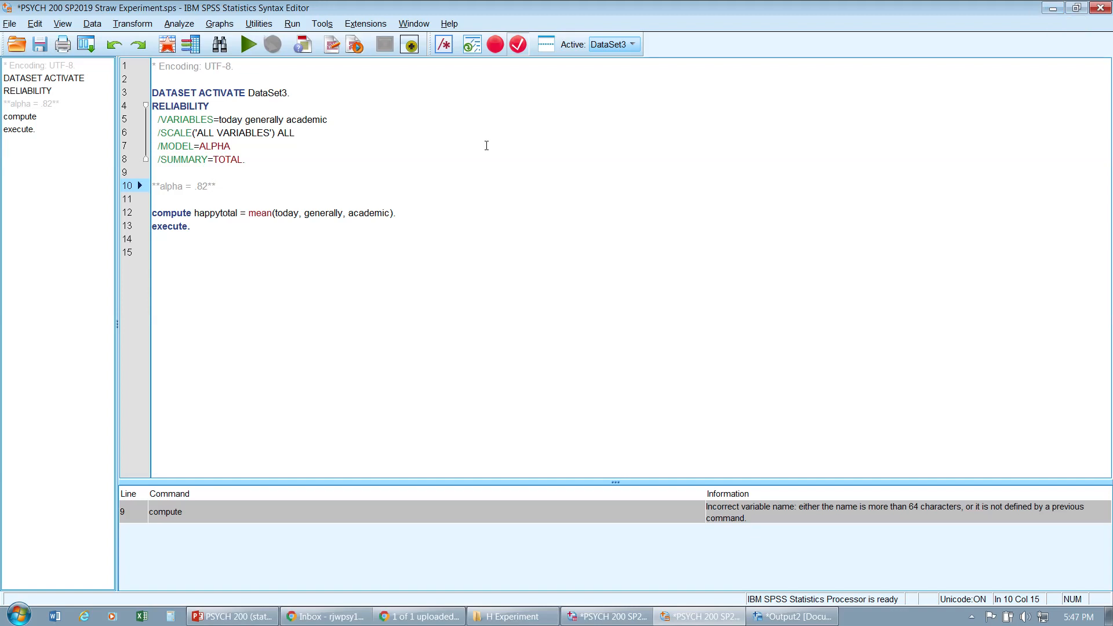
left_click(485, 145)
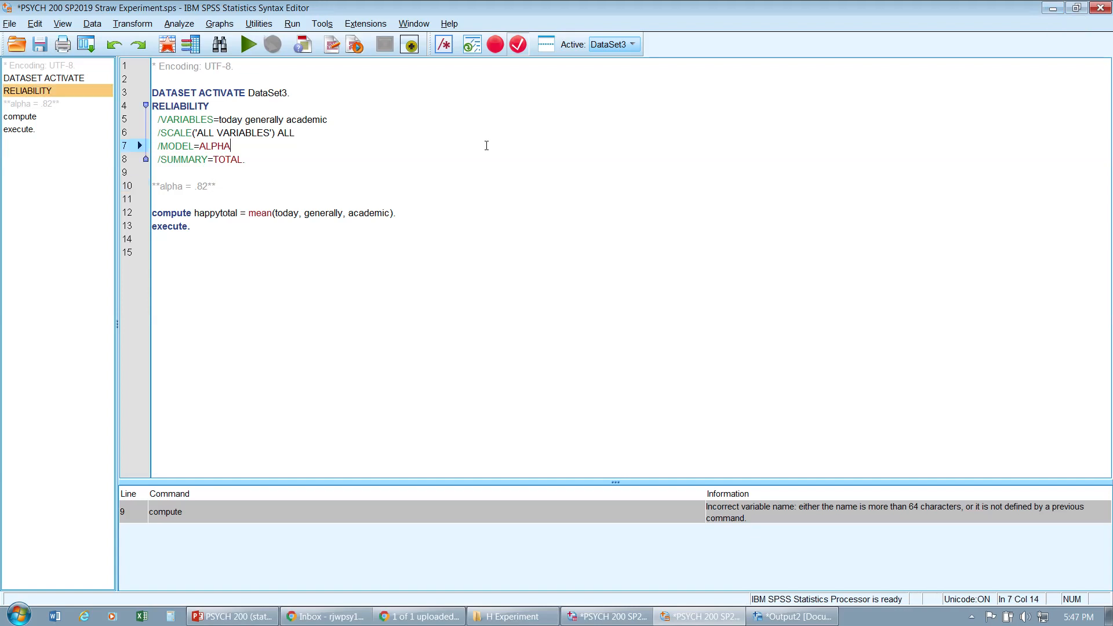
left_click(1056, 8)
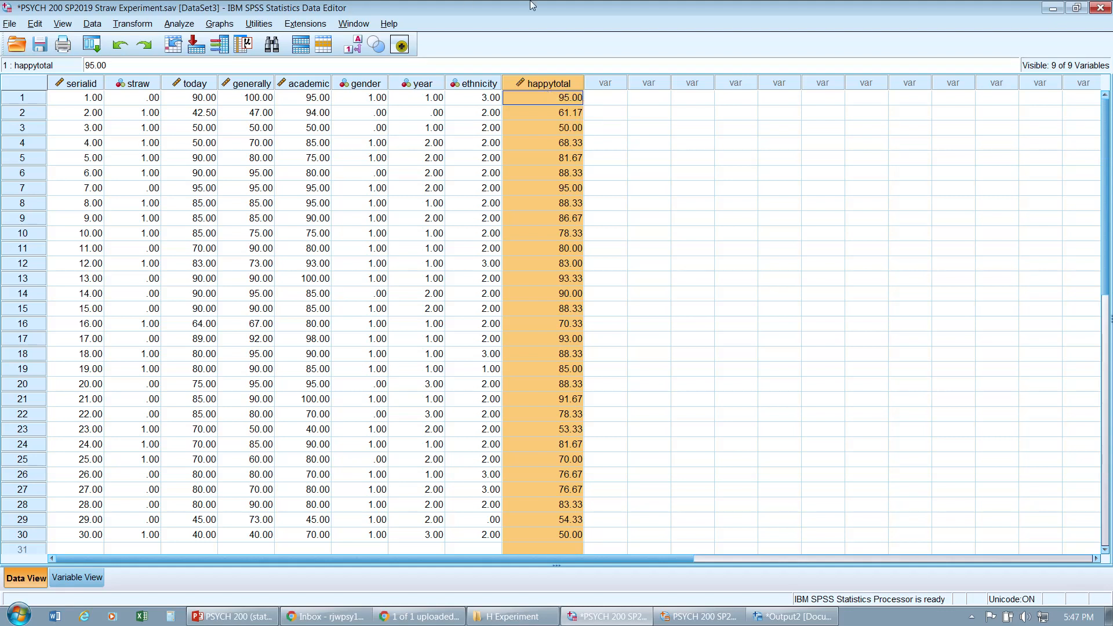
mouse_move(530, 3)
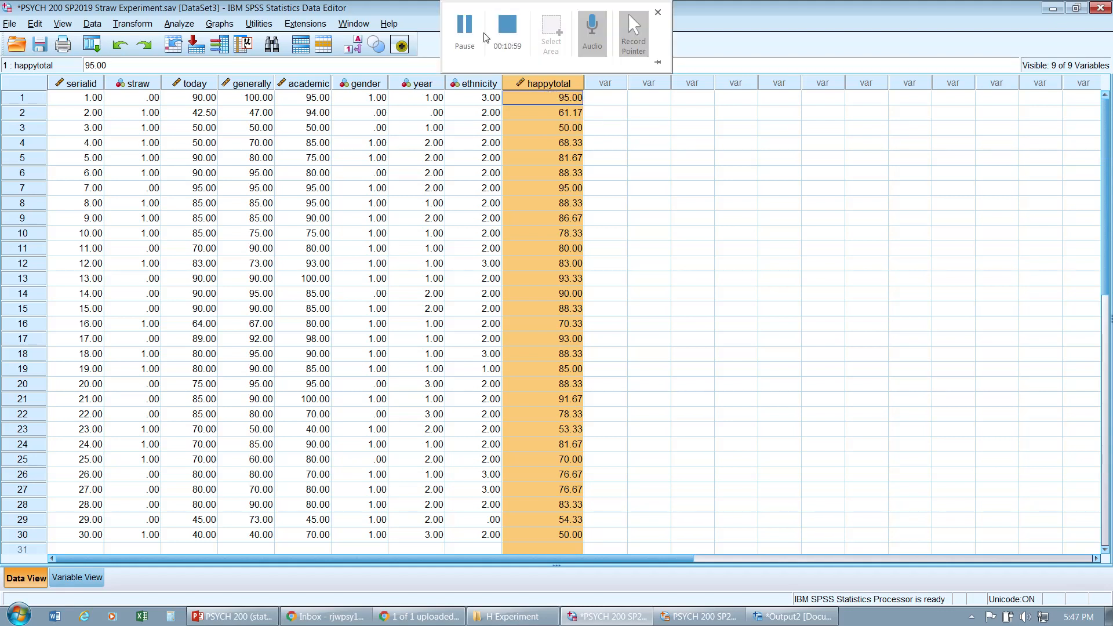